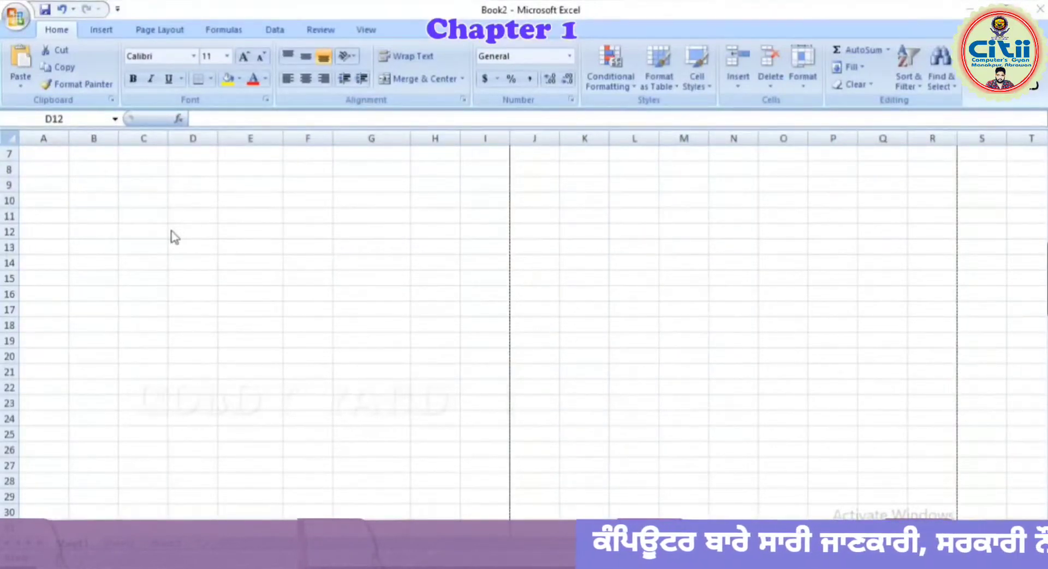
Practise selecting cells D12, D13, D15, D17 and the ranges C7:J9 and B13:C25, ending on B3.
{"action": "left_click", "coordinate": [171, 234]}
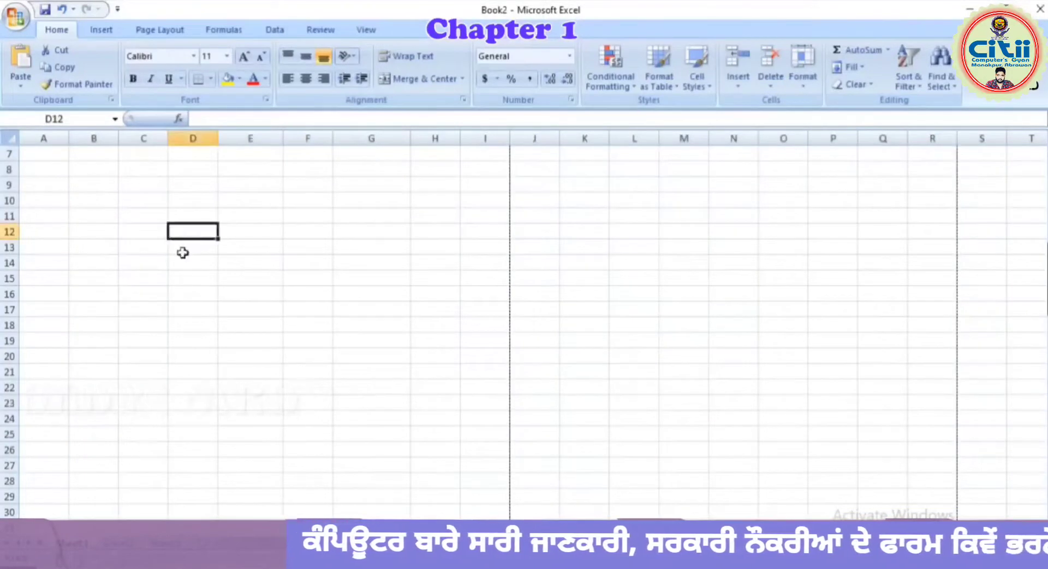
{"action": "left_click", "coordinate": [180, 251]}
{"action": "left_click", "coordinate": [170, 277]}
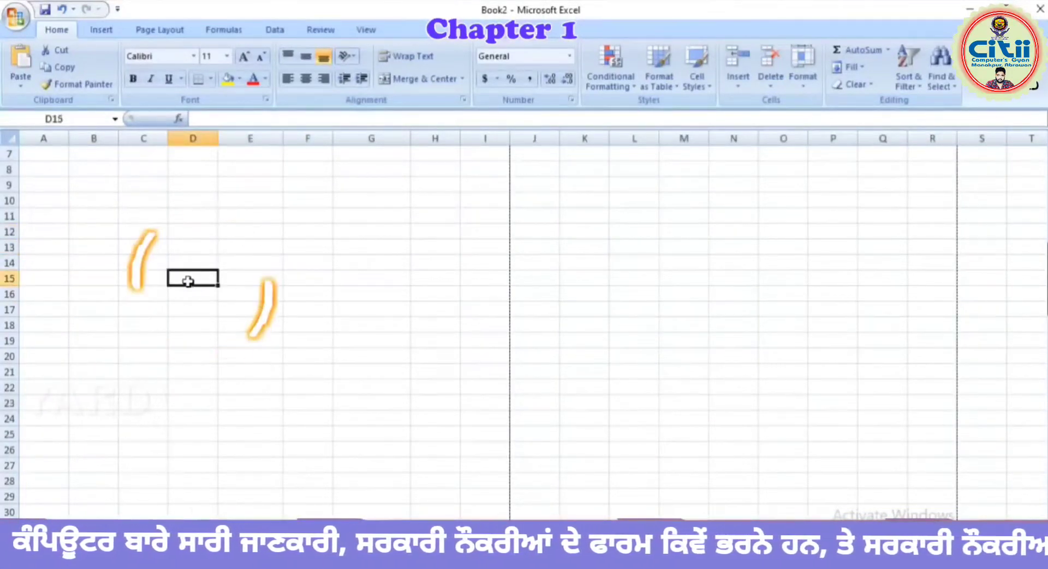
{"action": "left_click", "coordinate": [211, 309]}
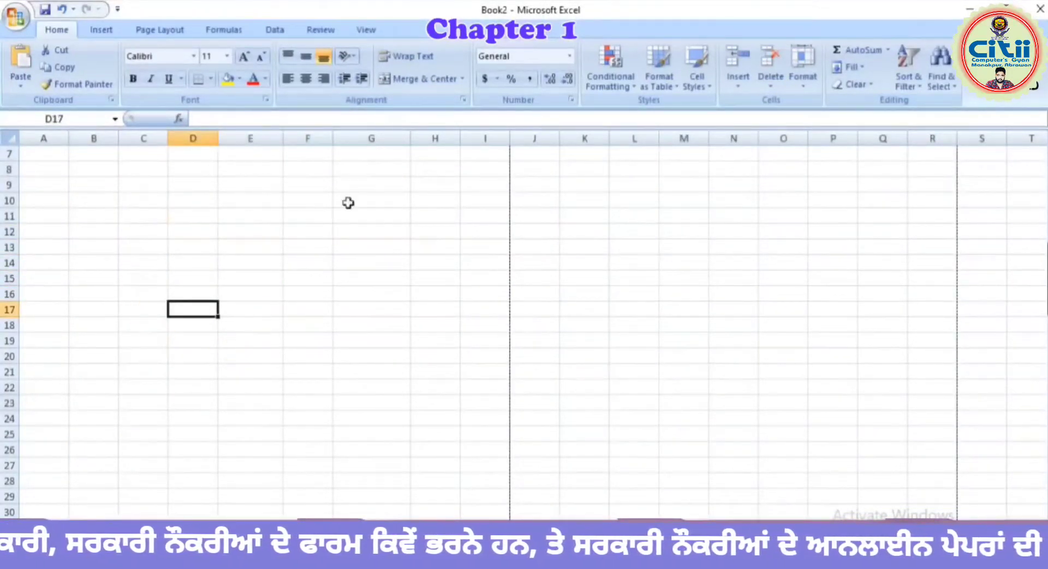
{"action": "left_click_drag", "start_coordinate": [144, 157], "coordinate": [532, 183]}
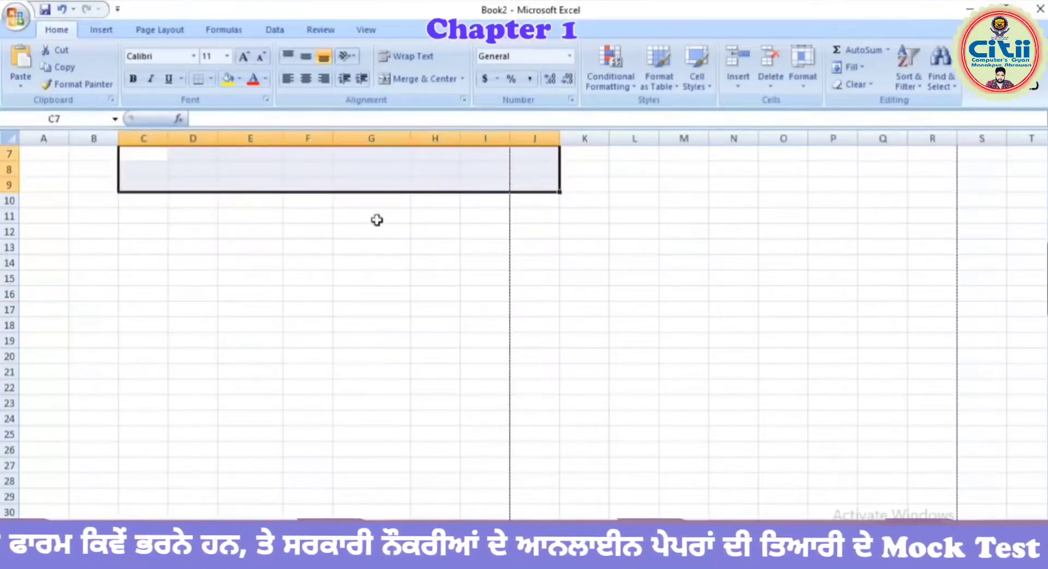
{"action": "left_click_drag", "start_coordinate": [90, 254], "coordinate": [122, 429]}
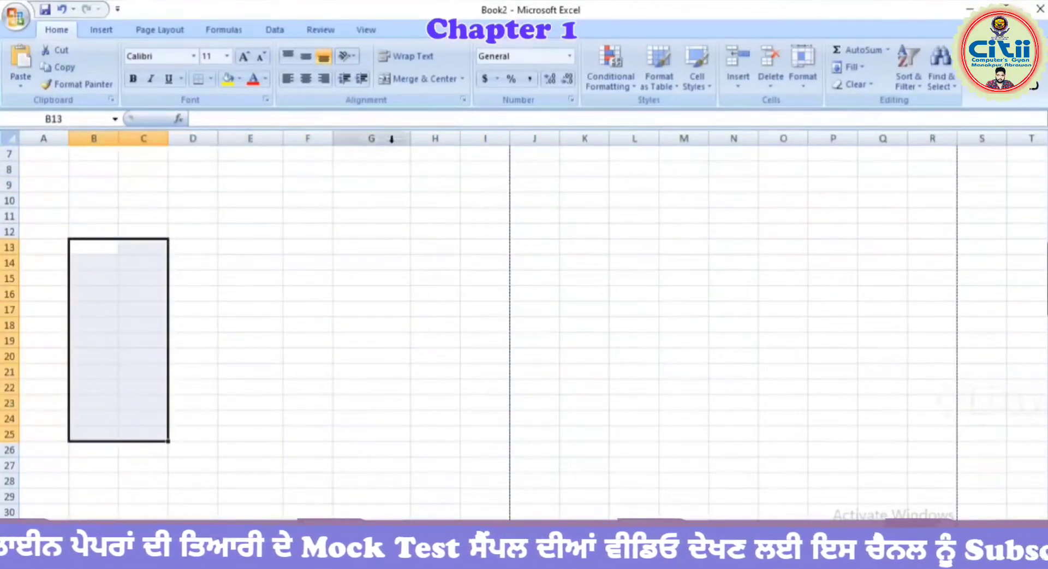
{"action": "scroll", "coordinate": [19, 245], "scroll_direction": "up", "scroll_amount": 1}
{"action": "scroll", "coordinate": [20, 245], "scroll_direction": "up", "scroll_amount": 1}
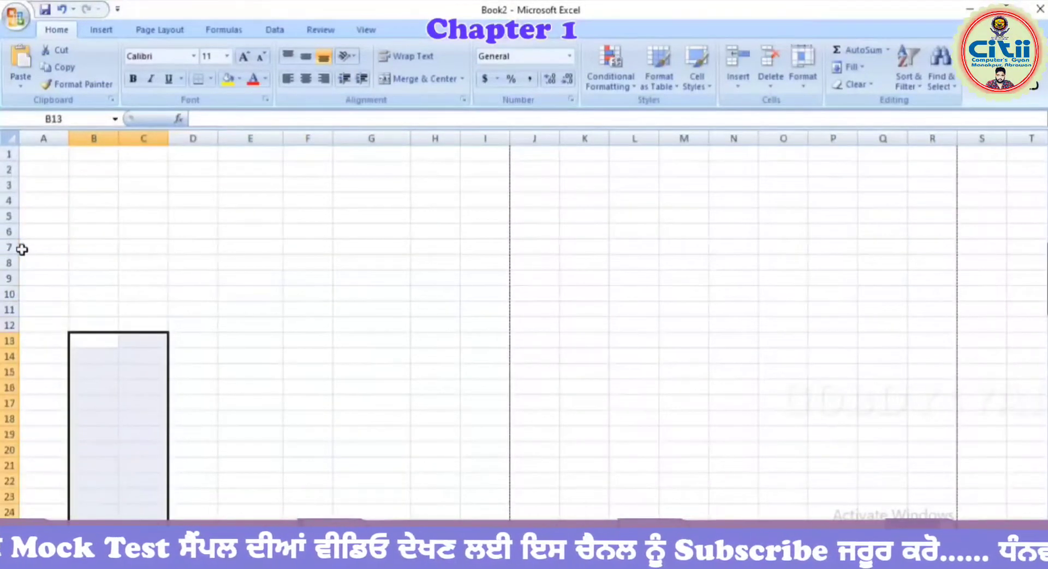
{"action": "left_click", "coordinate": [104, 186]}
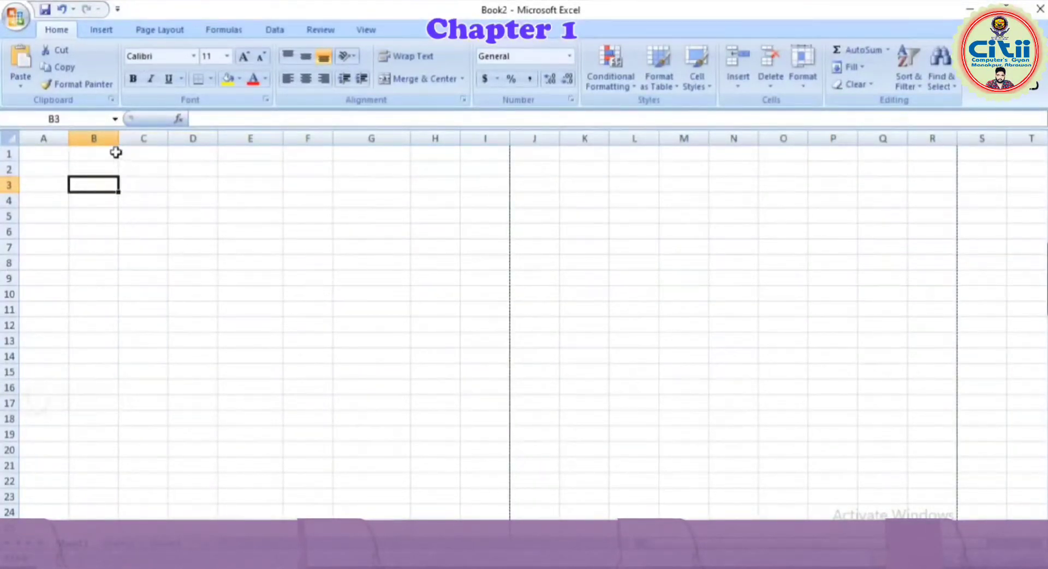
Select C5, then jump to the sheet's last column and last row and back to A1.
{"action": "left_click", "coordinate": [151, 213]}
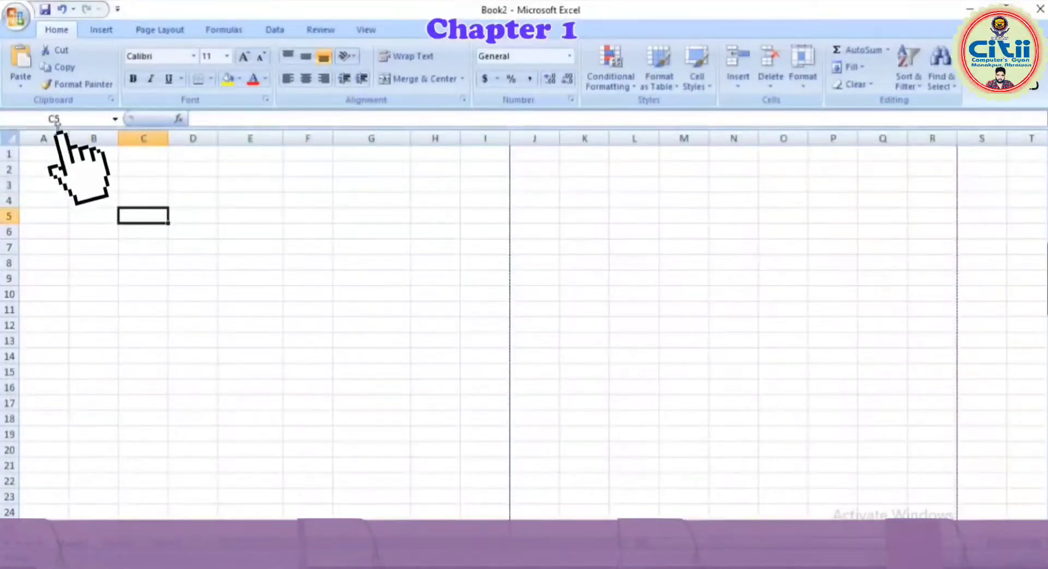
{"action": "left_click", "coordinate": [238, 119]}
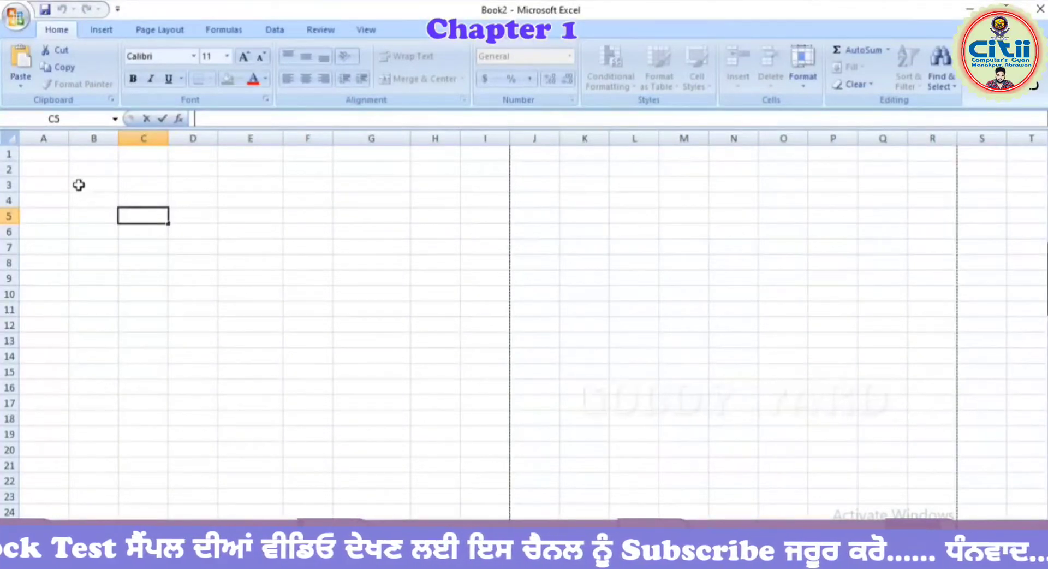
{"action": "left_click", "coordinate": [66, 158]}
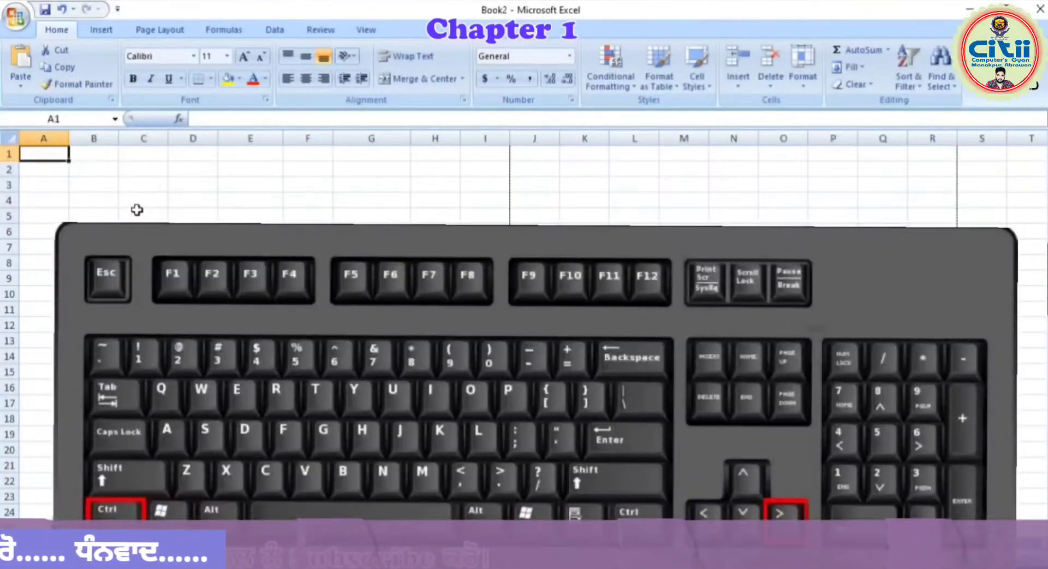
{"action": "key", "text": "ctrl+Right"}
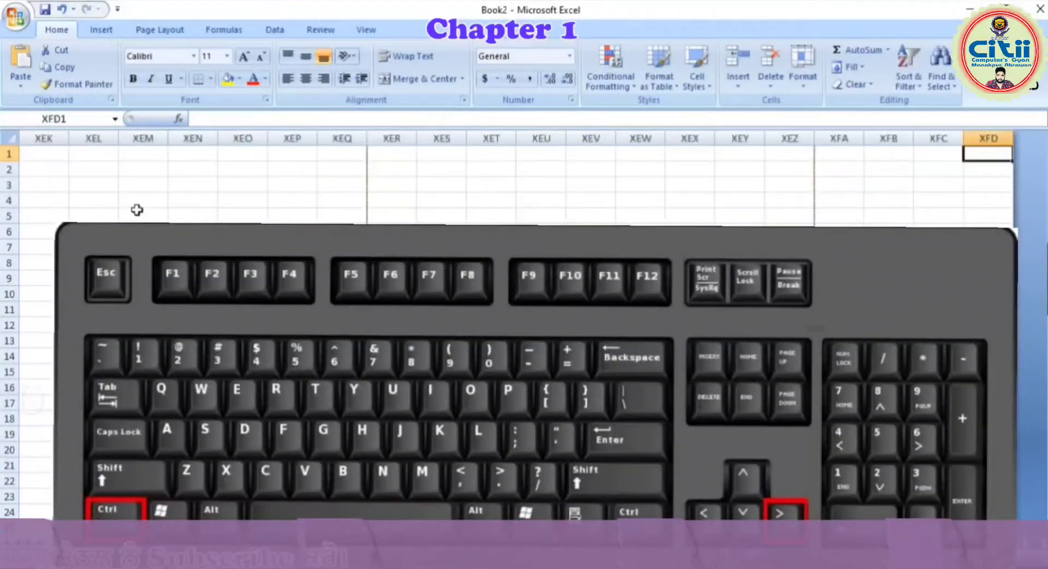
{"action": "key", "text": "ctrl+Left"}
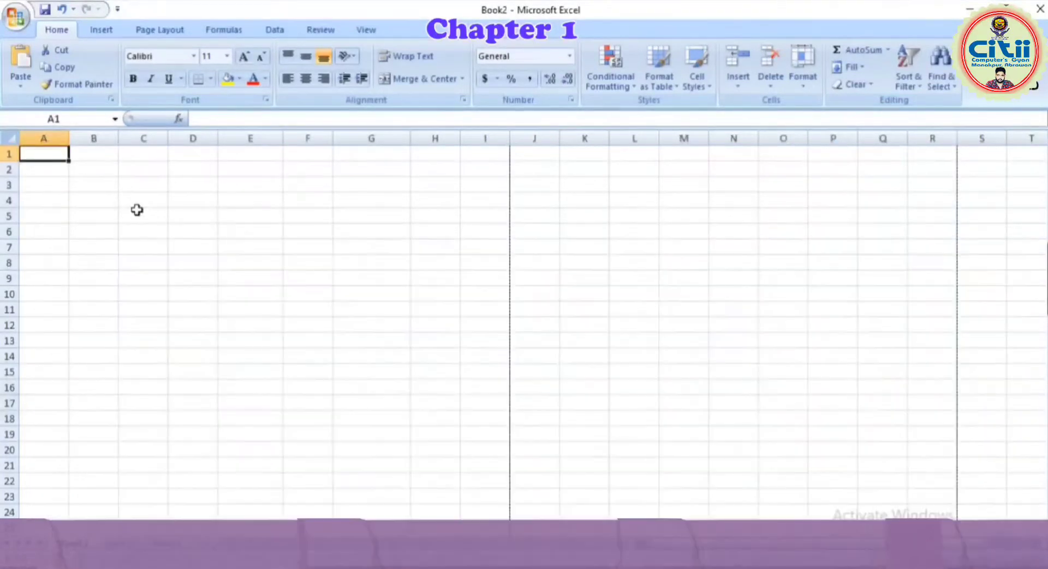
{"action": "key", "text": "ctrl+Down"}
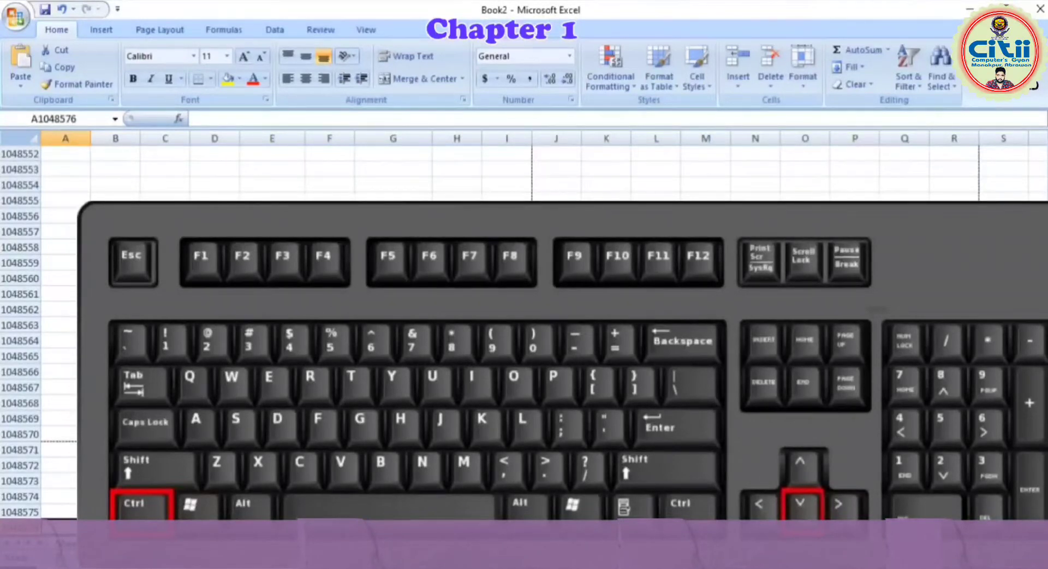
{"action": "key", "text": "ctrl+Up"}
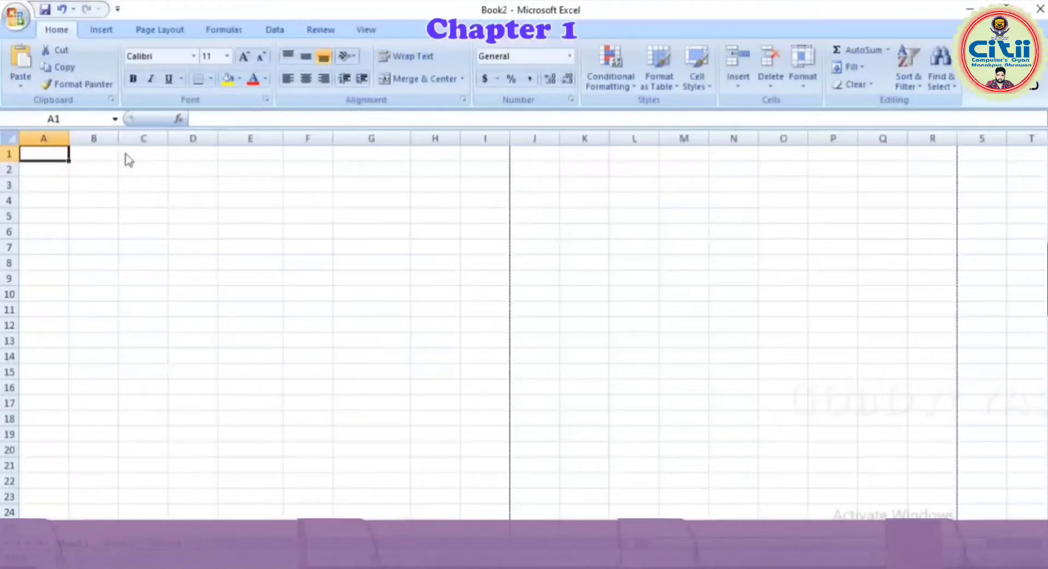
Enter 45 in C4 and 5 in C5, correcting an accidental 45 in C5.
{"action": "left_click", "coordinate": [126, 199]}
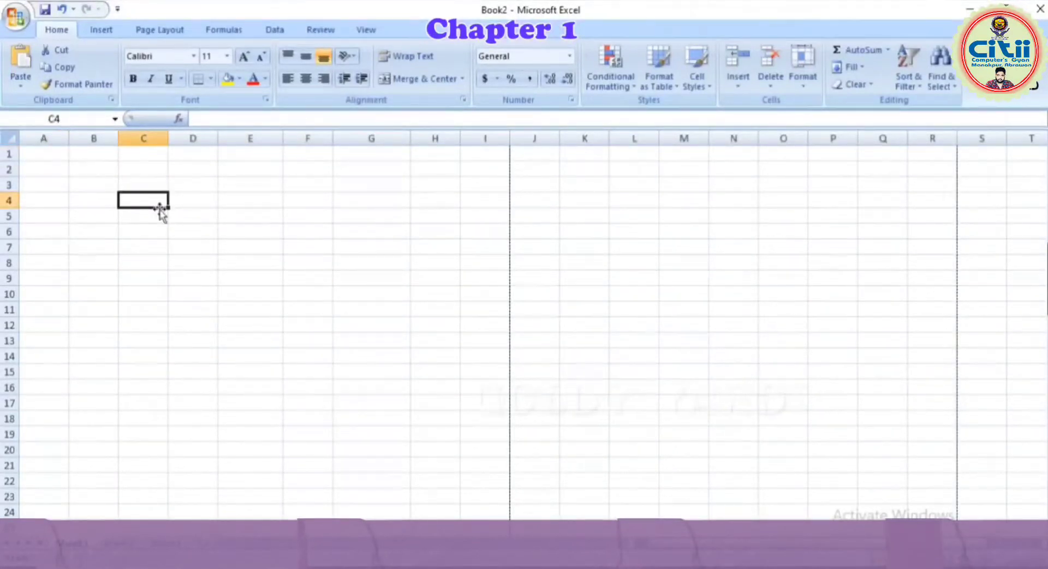
{"action": "type", "text": "45"}
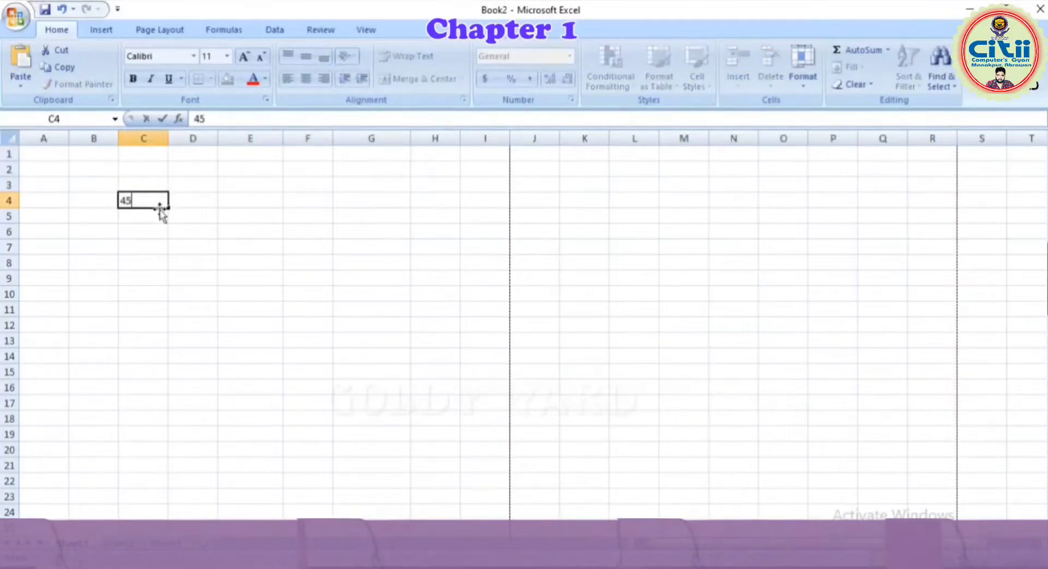
{"action": "key", "text": "Return"}
{"action": "type", "text": "45"}
{"action": "key", "text": "Return"}
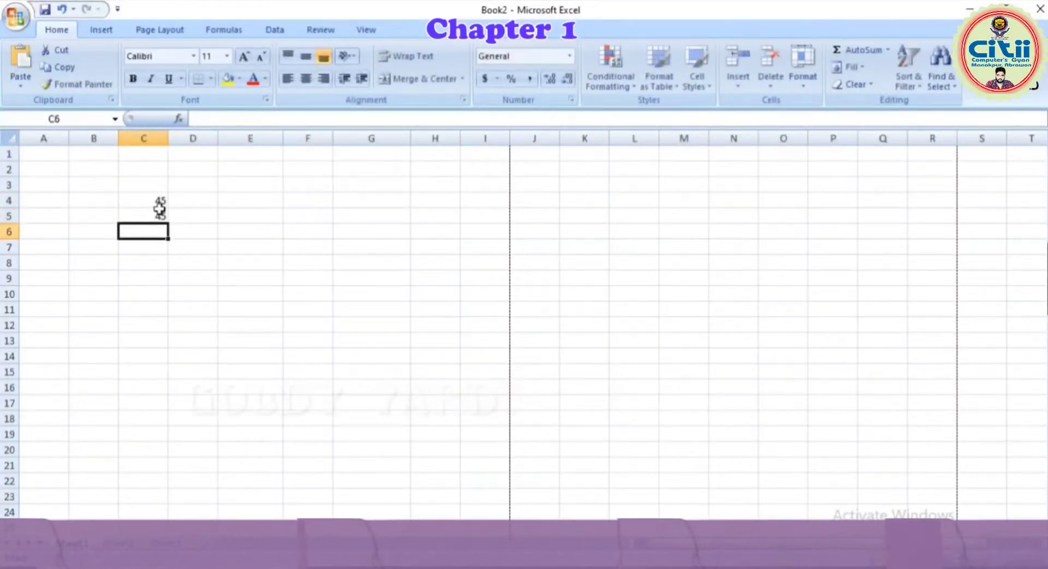
{"action": "key", "text": "Up"}
{"action": "type", "text": "5"}
{"action": "key", "text": "Return"}
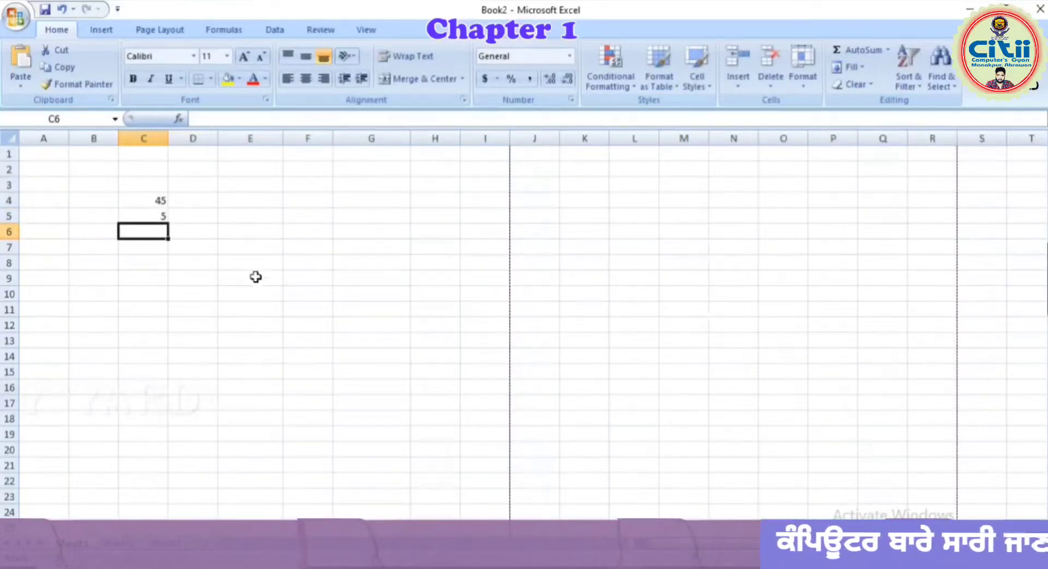
{"action": "scroll", "coordinate": [3, 267], "scroll_direction": "up", "scroll_amount": 2, "text": "ctrl"}
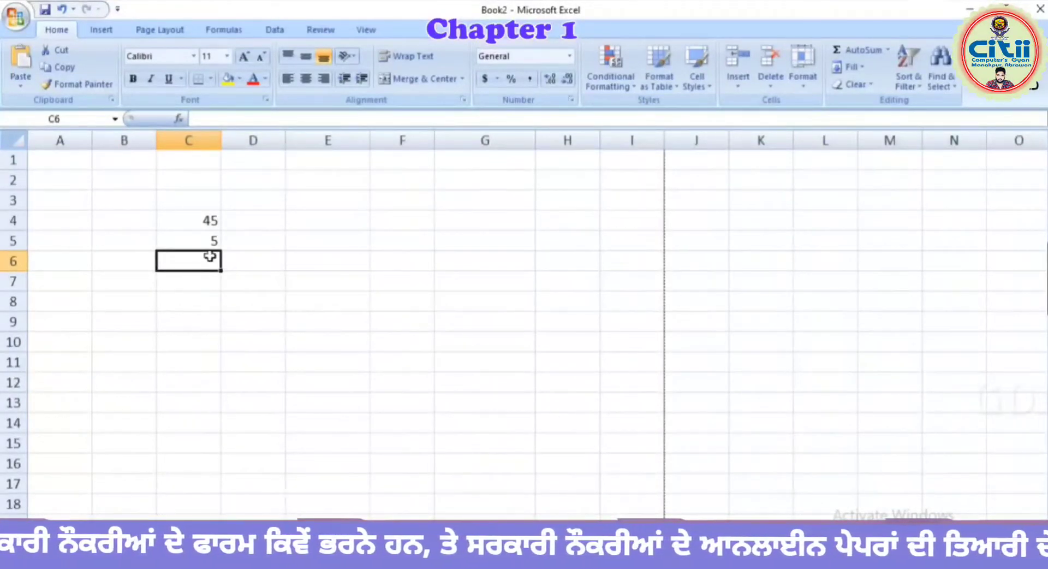
{"action": "left_click", "coordinate": [200, 220]}
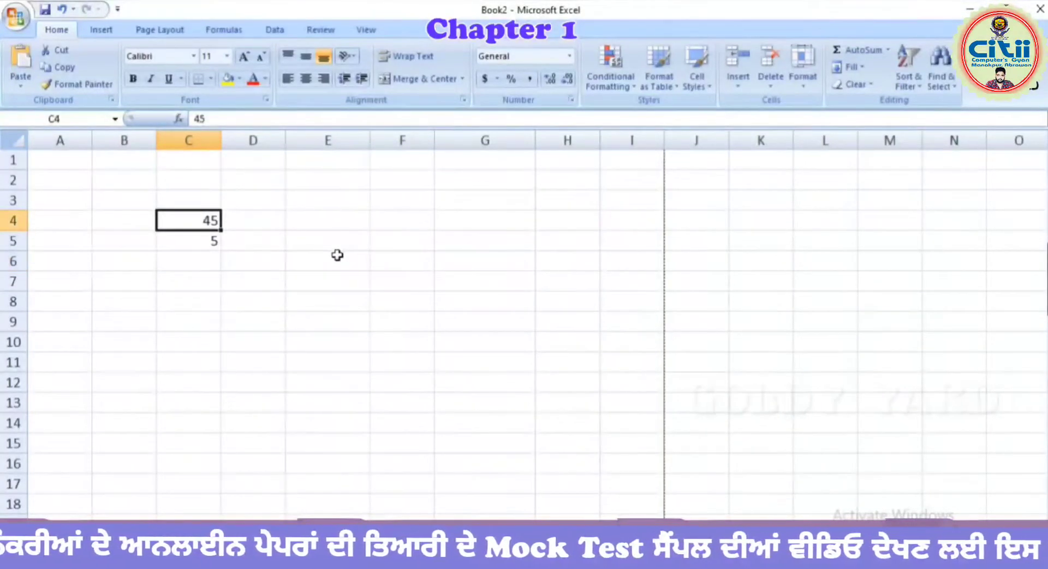
{"action": "left_click", "coordinate": [134, 80]}
{"action": "left_click", "coordinate": [134, 80]}
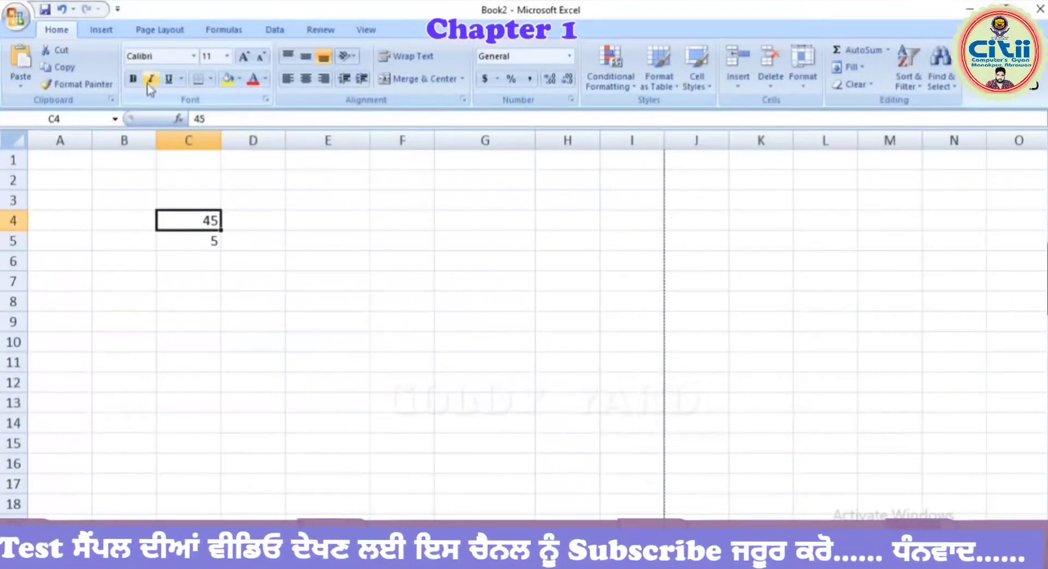
{"action": "left_click", "coordinate": [150, 78]}
{"action": "left_click", "coordinate": [169, 81]}
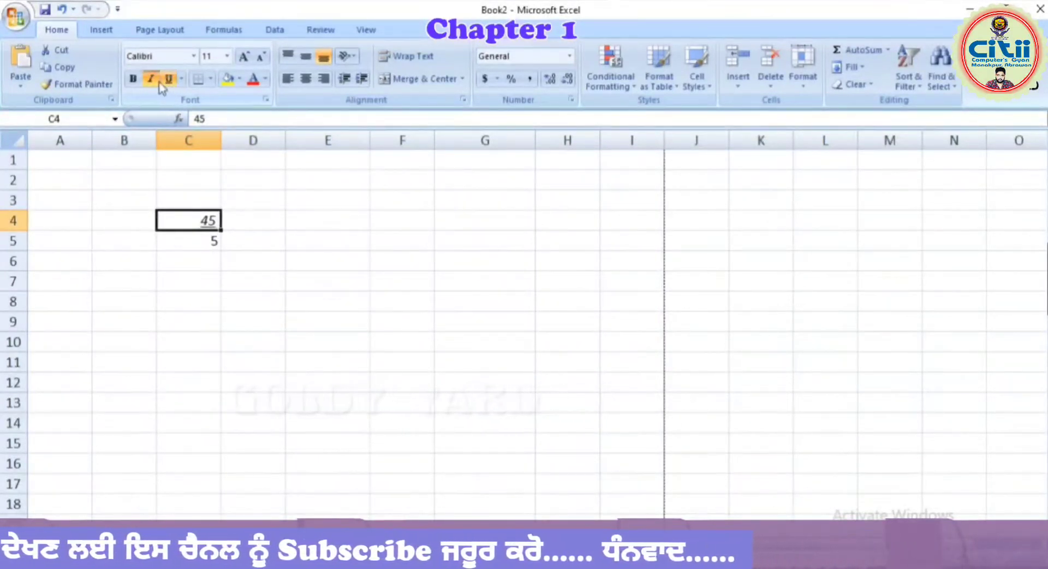
{"action": "left_click", "coordinate": [169, 79]}
{"action": "key", "text": "ctrl+i"}
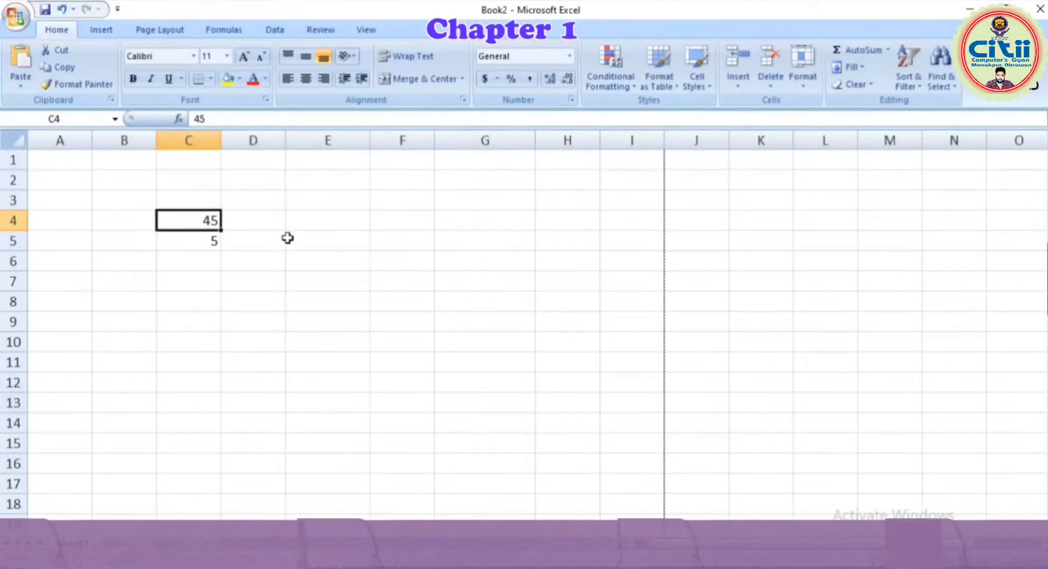
Enter =sum(c4+c5) in C6 so it adds 45 and 5 to show 50.
{"action": "left_click", "coordinate": [212, 261]}
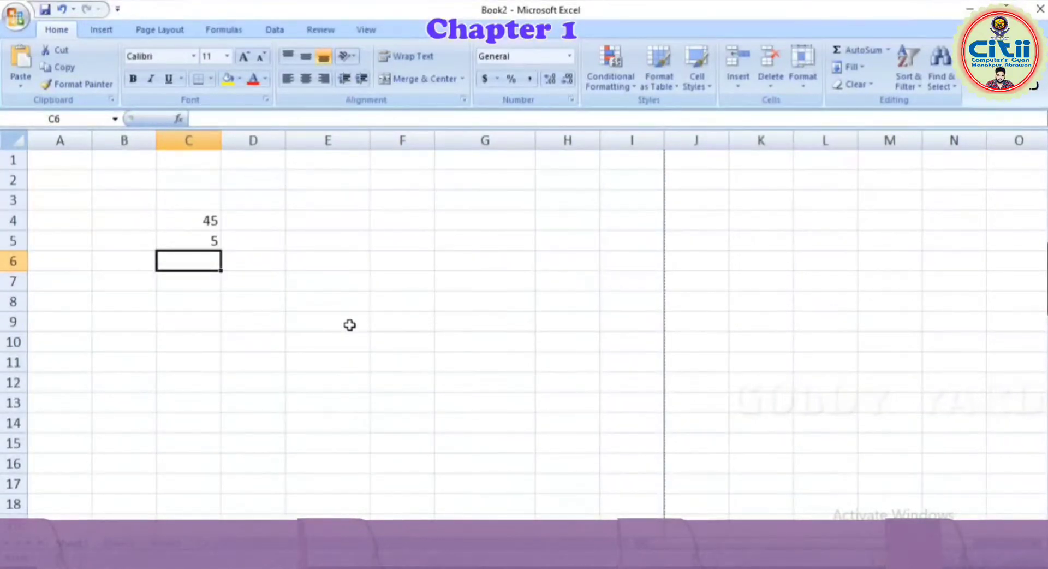
{"action": "type", "text": "="}
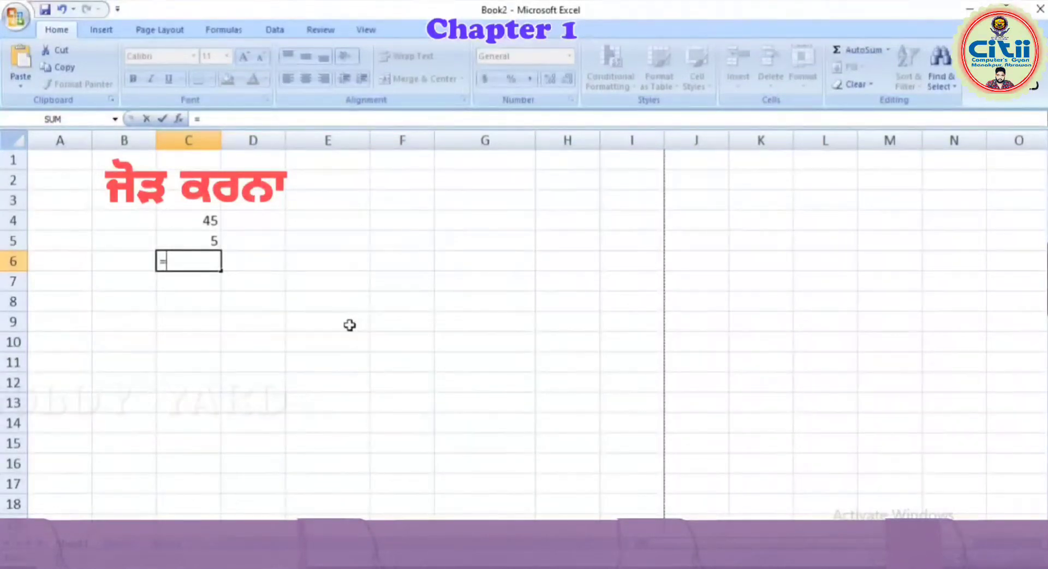
{"action": "type", "text": "sum"}
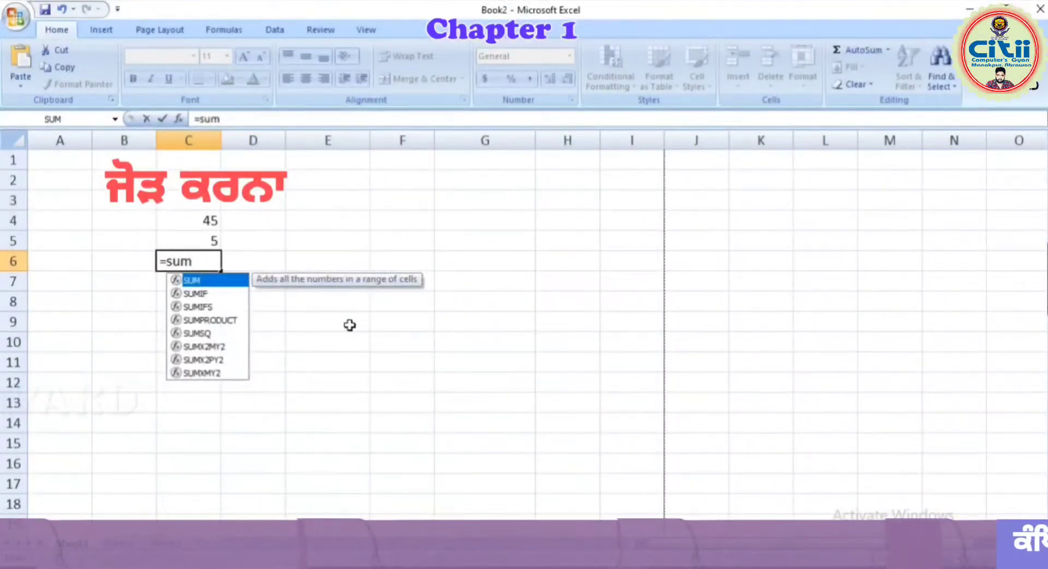
{"action": "type", "text": "("}
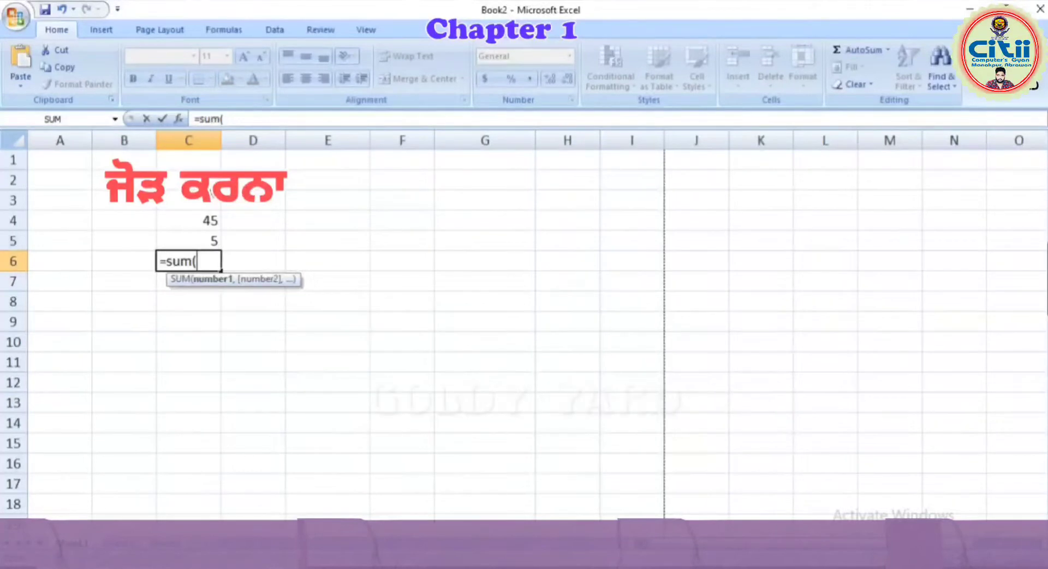
{"action": "type", "text": "c"}
{"action": "type", "text": "4"}
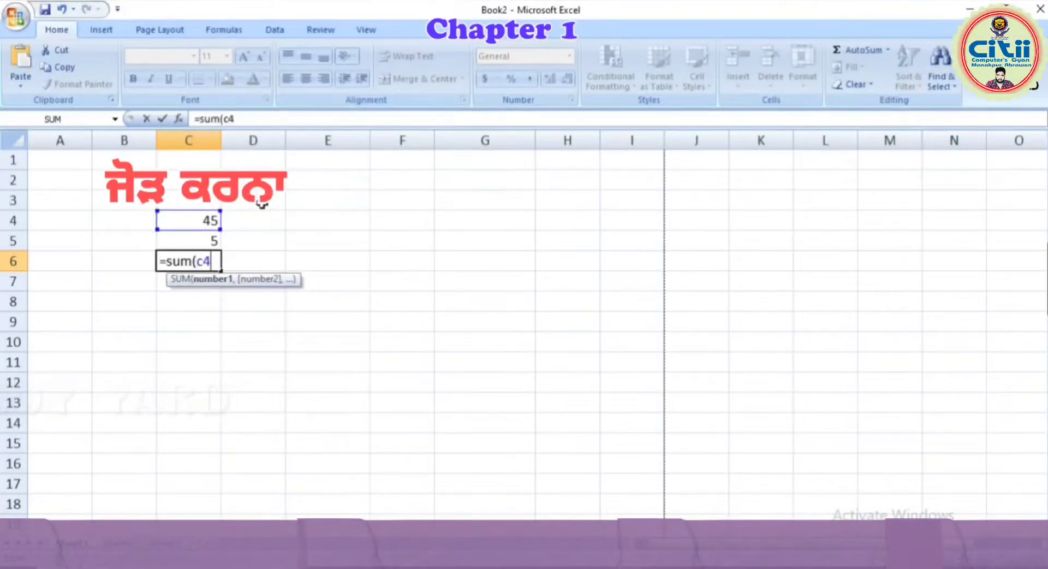
{"action": "type", "text": "+"}
{"action": "type", "text": "c"}
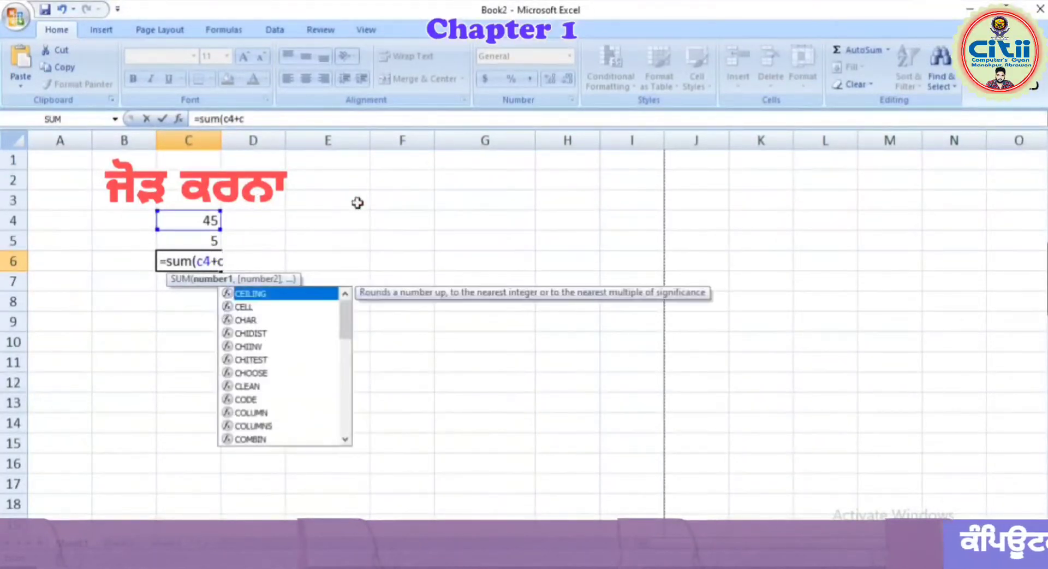
{"action": "type", "text": "5"}
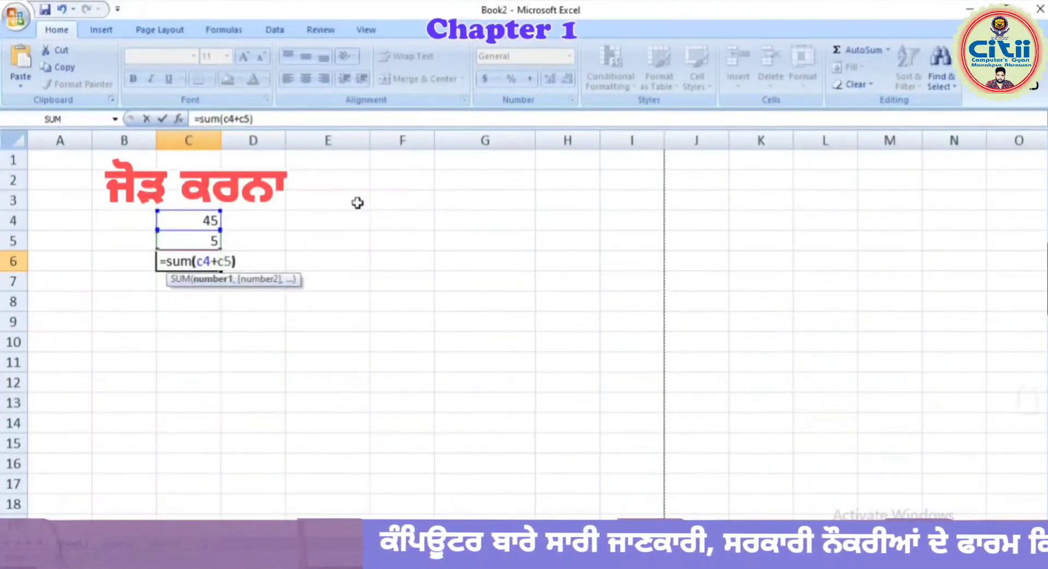
{"action": "type", "text": ")"}
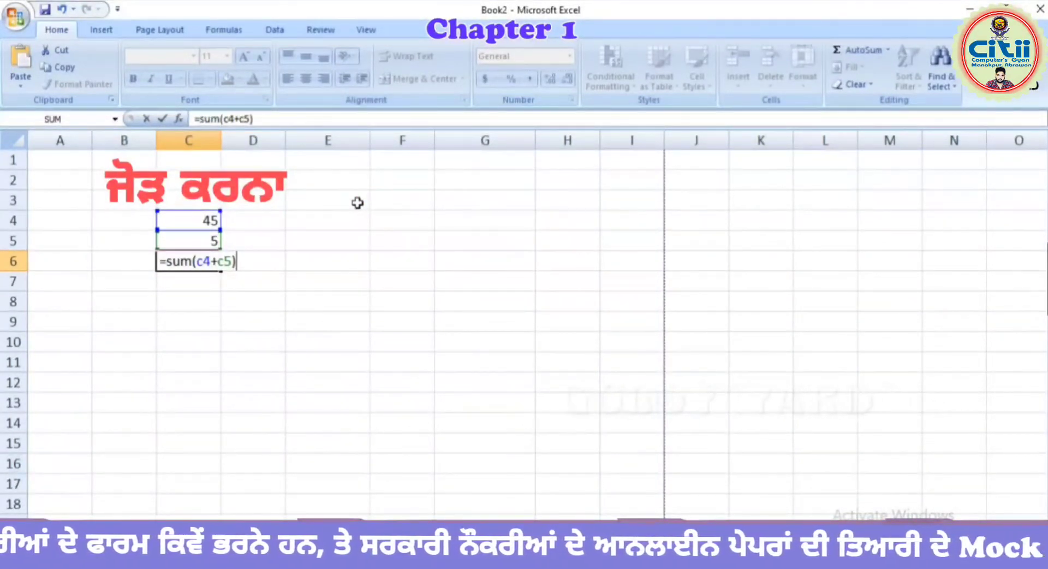
{"action": "key", "text": "Return"}
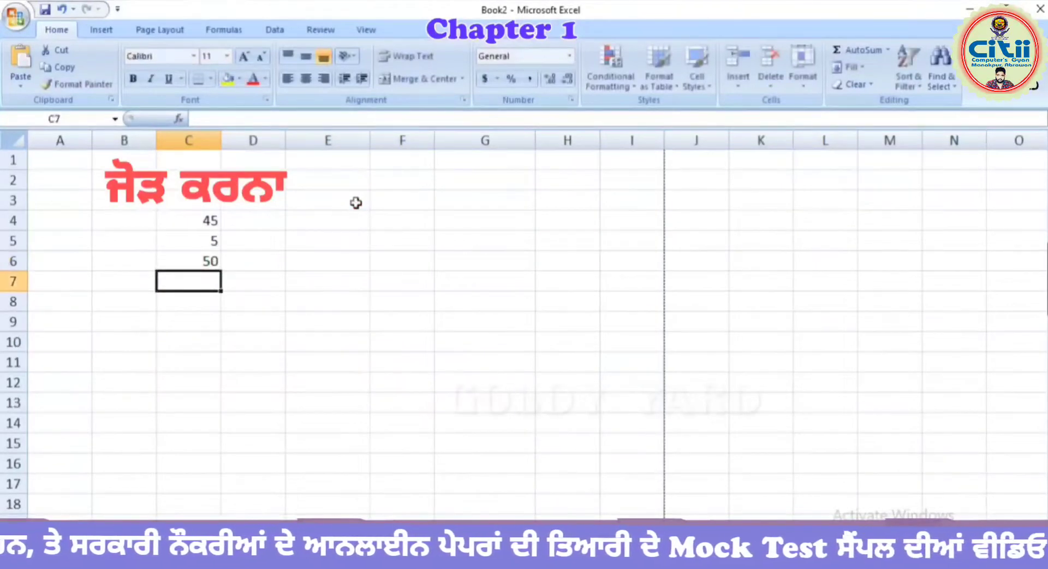
Enter 45 in E4 and 5 in E5, removing a stray 7.
{"action": "left_click", "coordinate": [301, 218]}
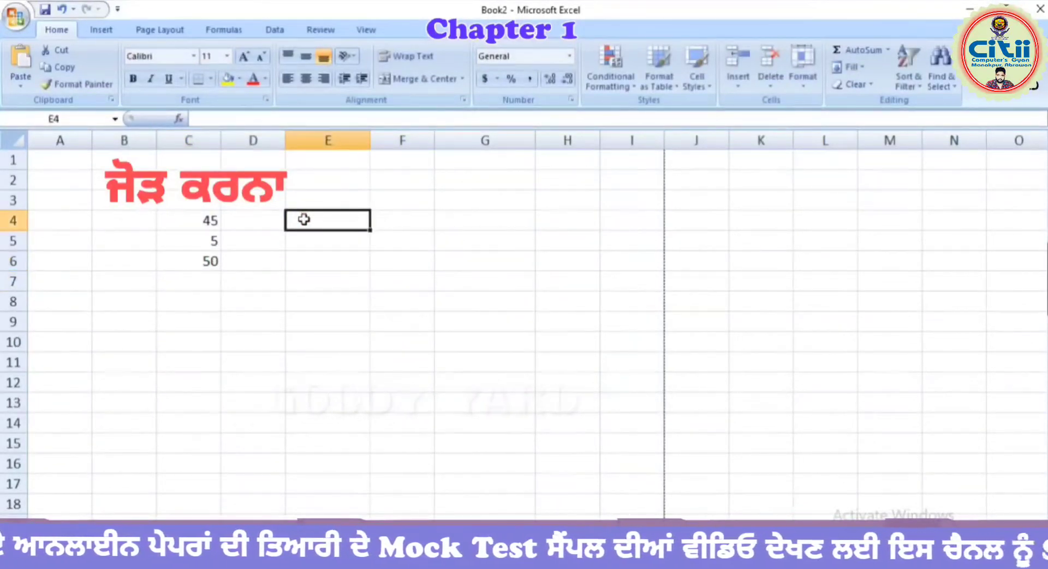
{"action": "type", "text": "7"}
{"action": "key", "text": "BackSpace"}
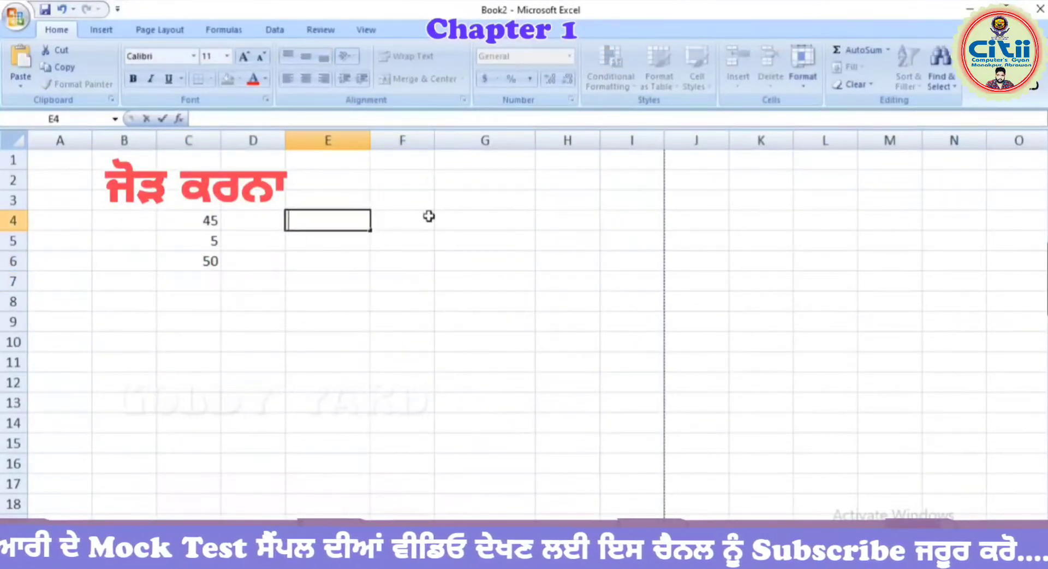
{"action": "type", "text": "45"}
{"action": "key", "text": "Return"}
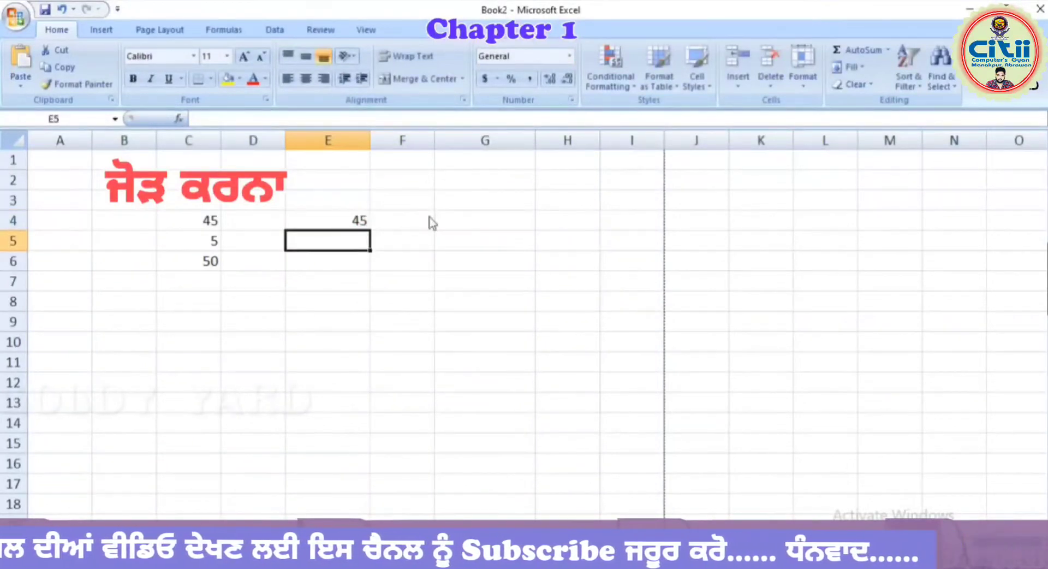
{"action": "type", "text": "5"}
Put =sum(45+5) in E6 so it shows 50, and check the formula.
{"action": "left_click", "coordinate": [351, 260]}
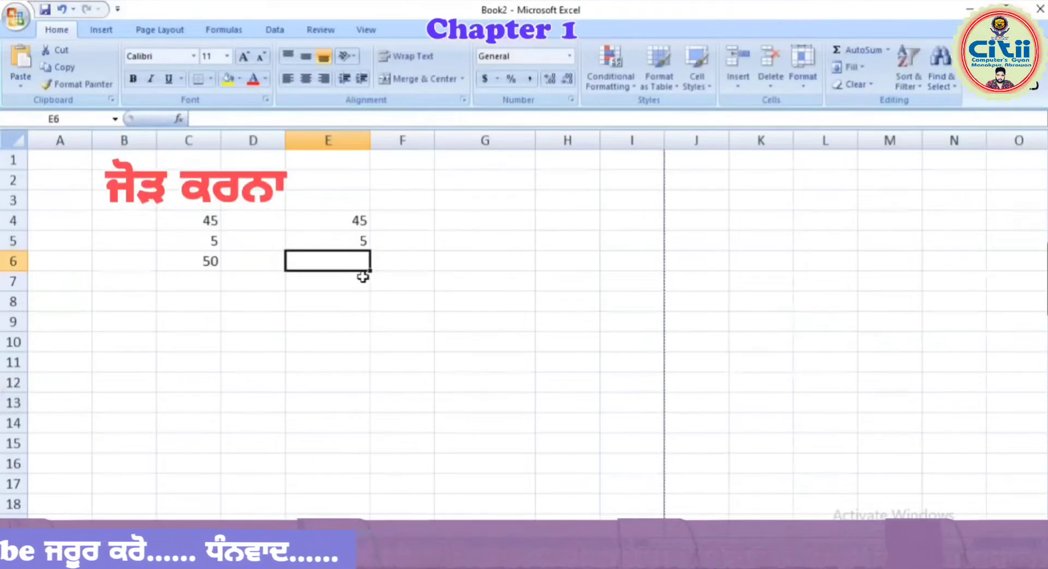
{"action": "type", "text": "="}
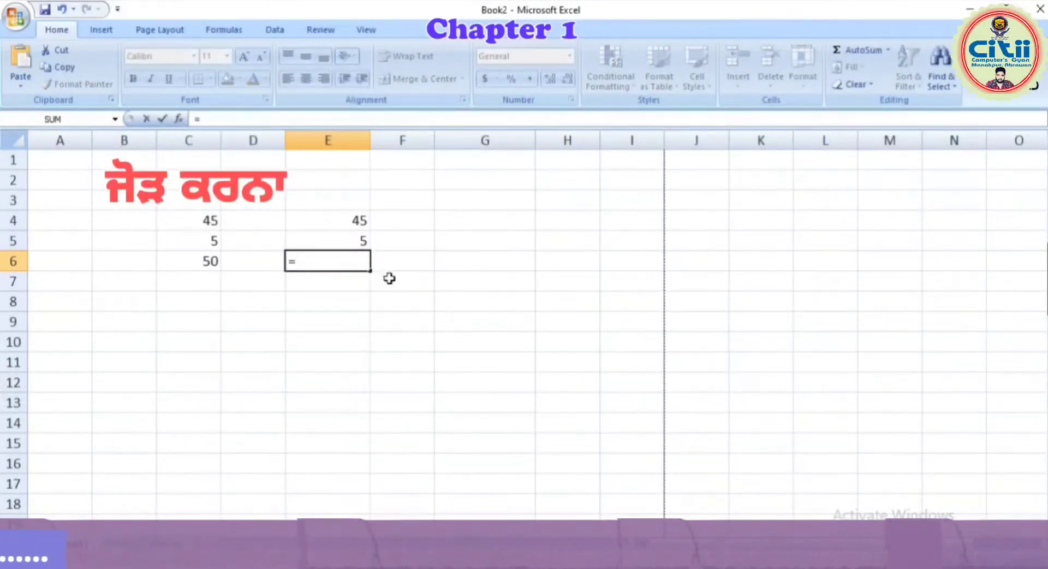
{"action": "type", "text": "sum"}
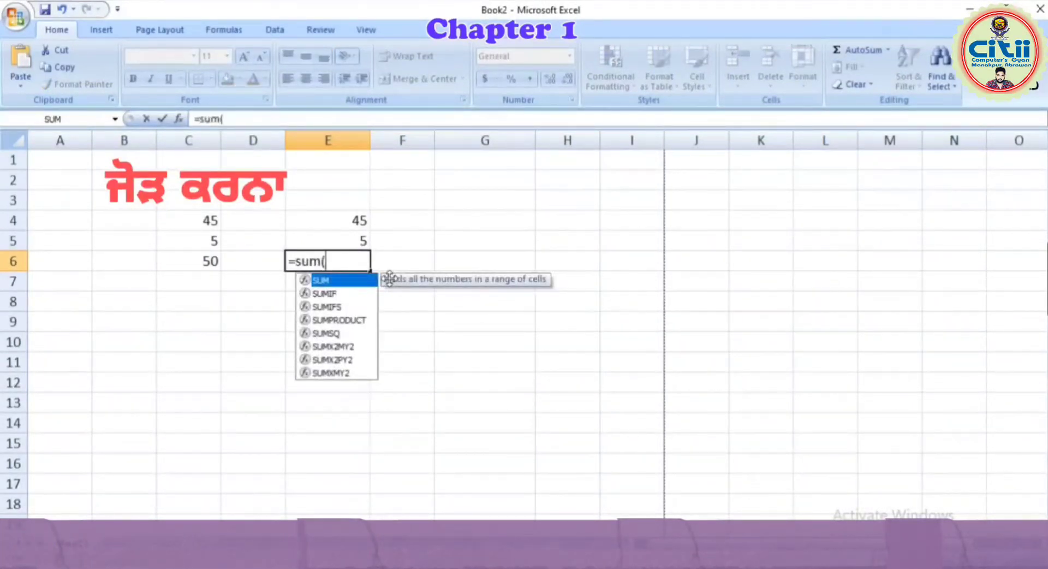
{"action": "type", "text": "(45"}
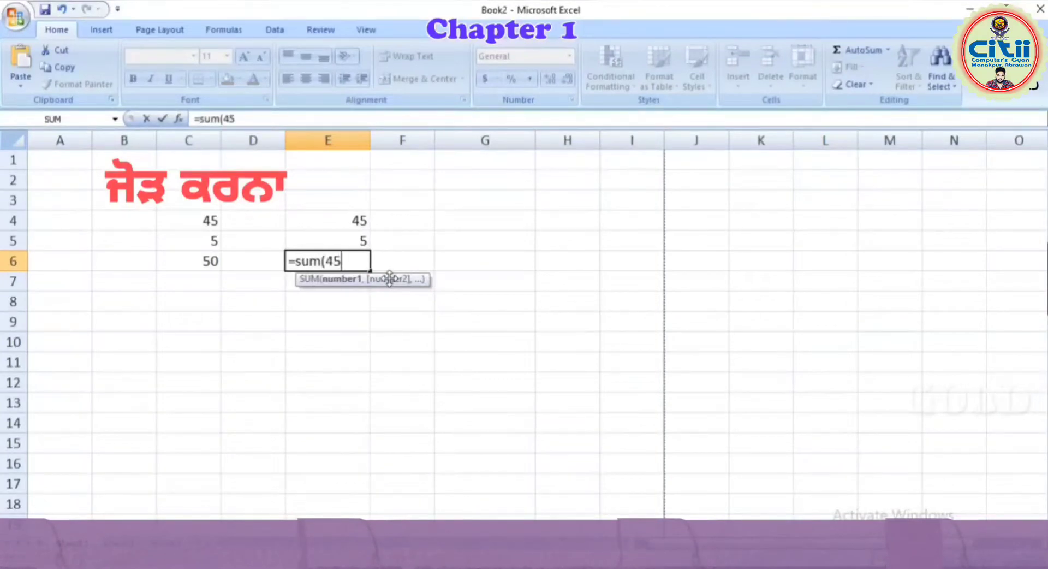
{"action": "type", "text": "+5"}
{"action": "type", "text": ")"}
{"action": "key", "text": "Return"}
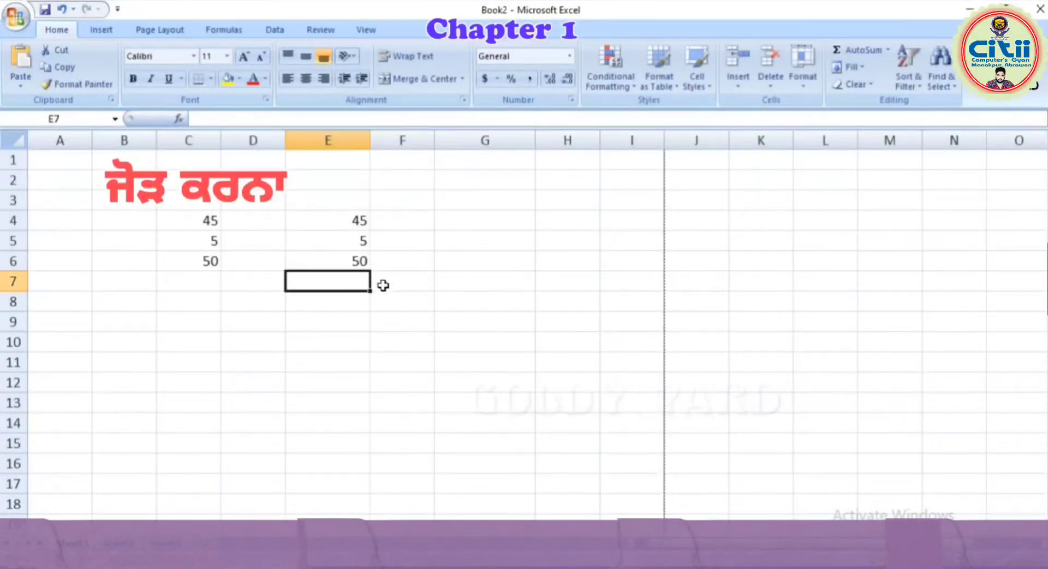
{"action": "left_click", "coordinate": [350, 261]}
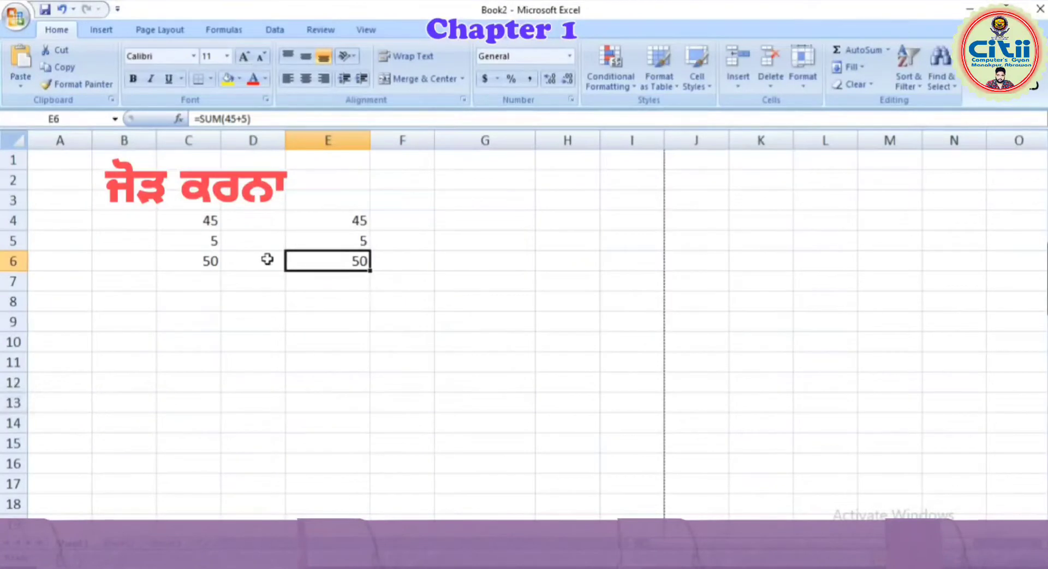
Change C5 and E5 to 55, then confirm C6 now shows 100 while E6 stays 50.
{"action": "left_click", "coordinate": [205, 242]}
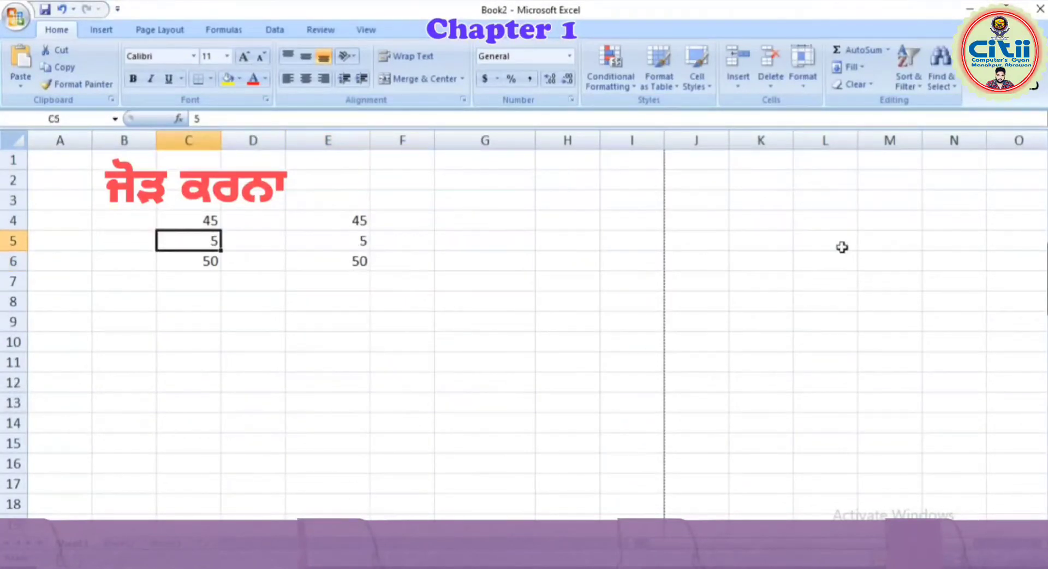
{"action": "type", "text": "55"}
{"action": "key", "text": "Return"}
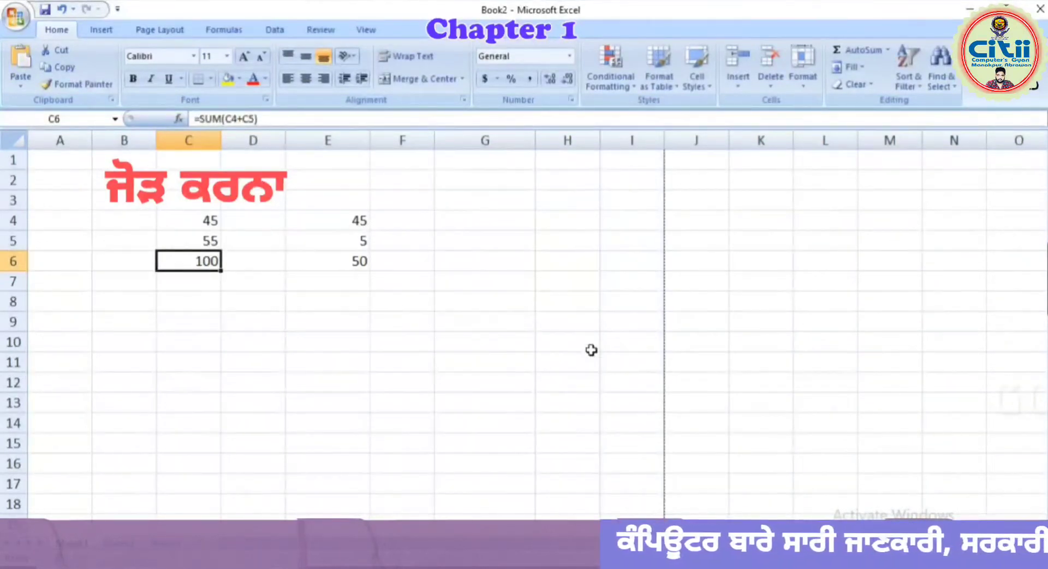
{"action": "left_click", "coordinate": [354, 240]}
{"action": "type", "text": "55"}
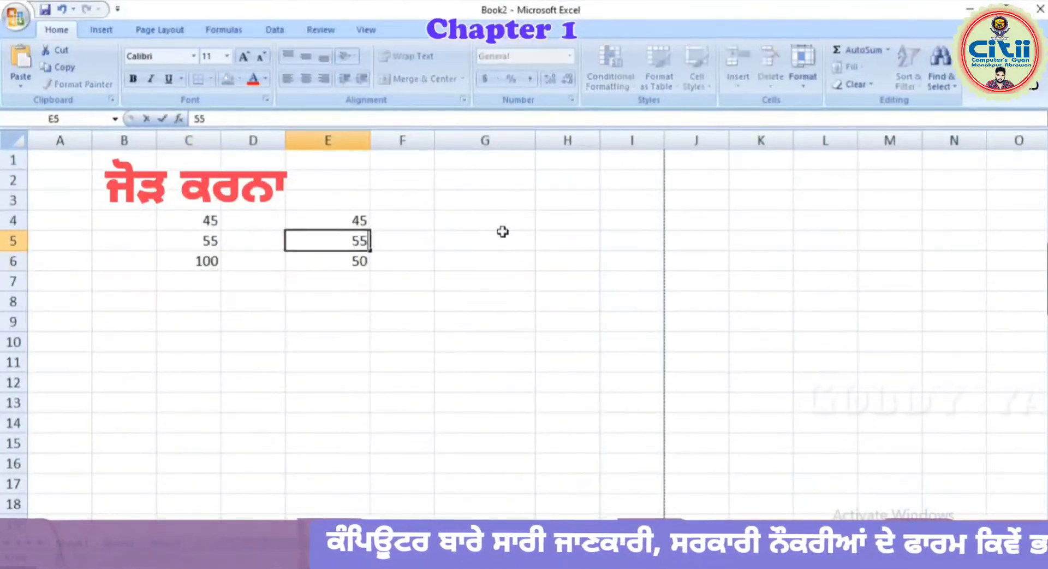
{"action": "key", "text": "Return"}
{"action": "left_click", "coordinate": [503, 283]}
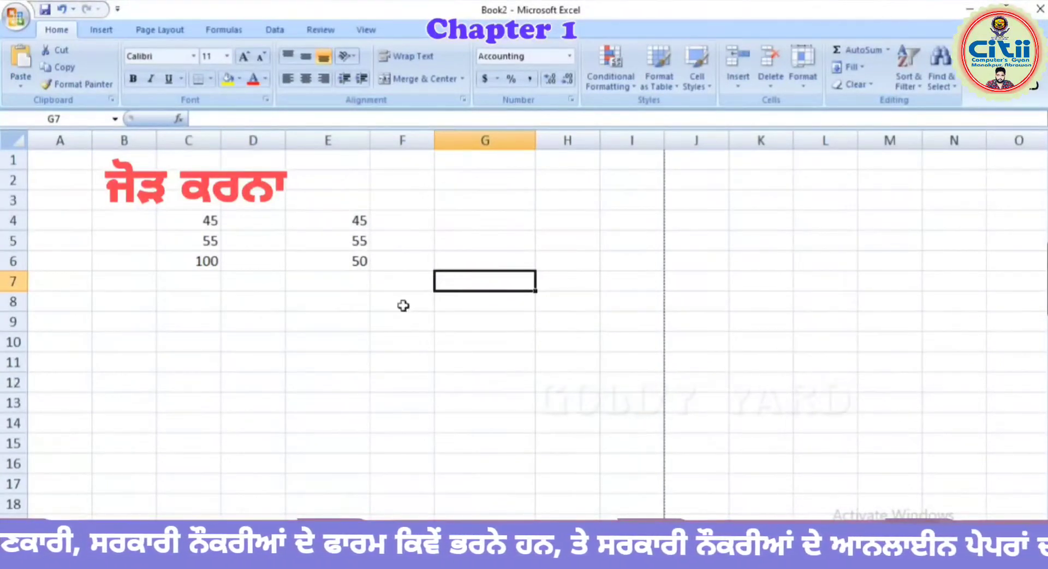
{"action": "left_click", "coordinate": [215, 269]}
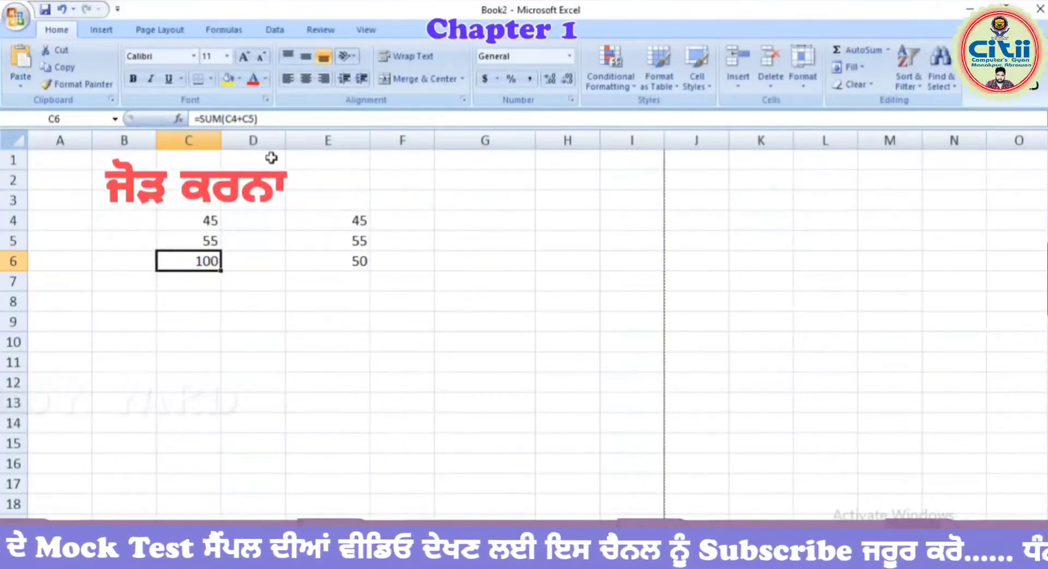
{"action": "left_click", "coordinate": [362, 258]}
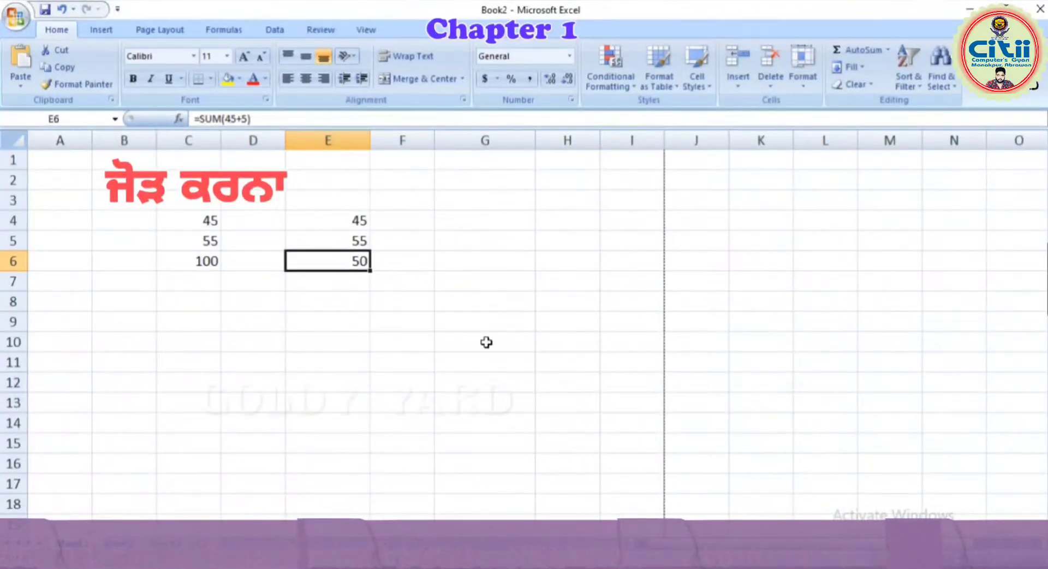
{"action": "left_click", "coordinate": [276, 322]}
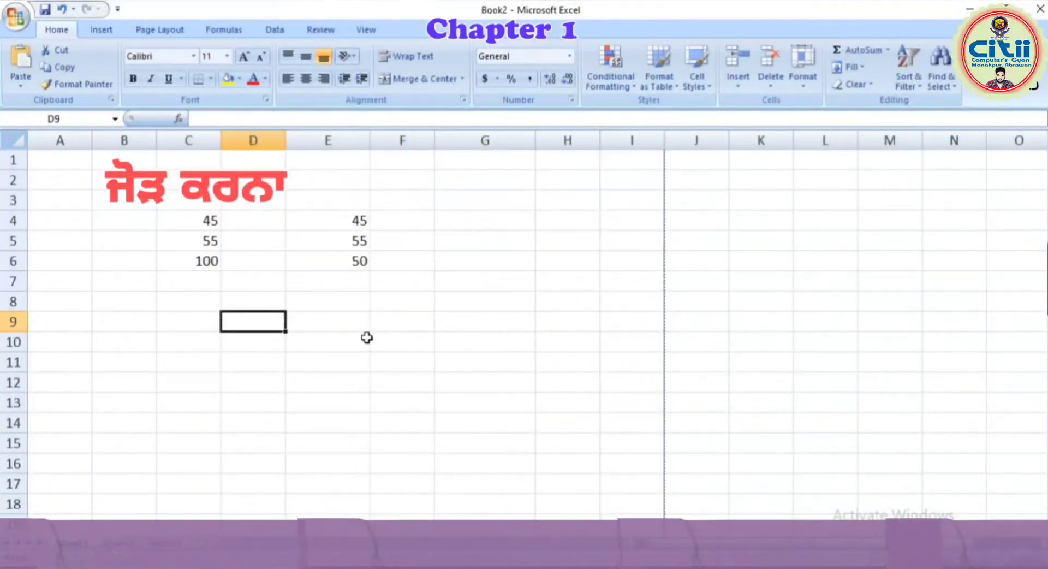
Enter 45, 25, 25 and 45 down cells D9 to D12.
{"action": "type", "text": "45"}
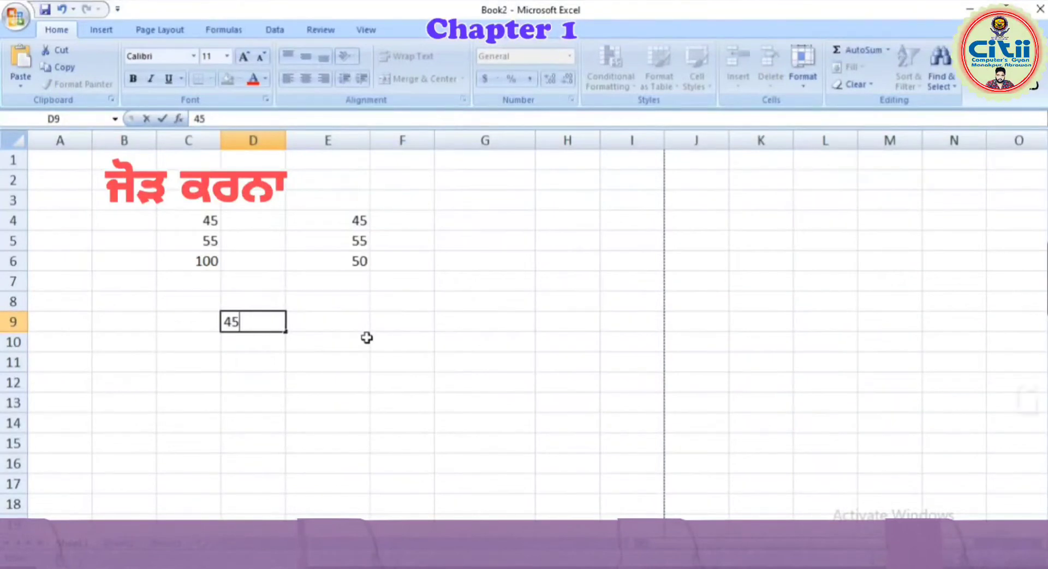
{"action": "key", "text": "Return"}
{"action": "type", "text": "25"}
{"action": "key", "text": "Return"}
{"action": "type", "text": "25"}
{"action": "key", "text": "Return"}
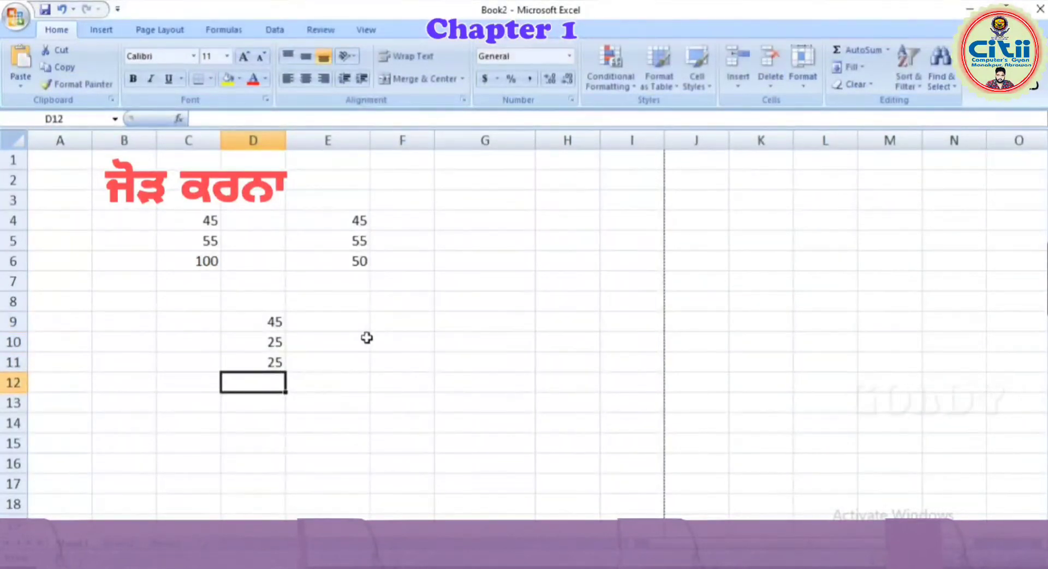
{"action": "type", "text": "45"}
{"action": "key", "text": "Return"}
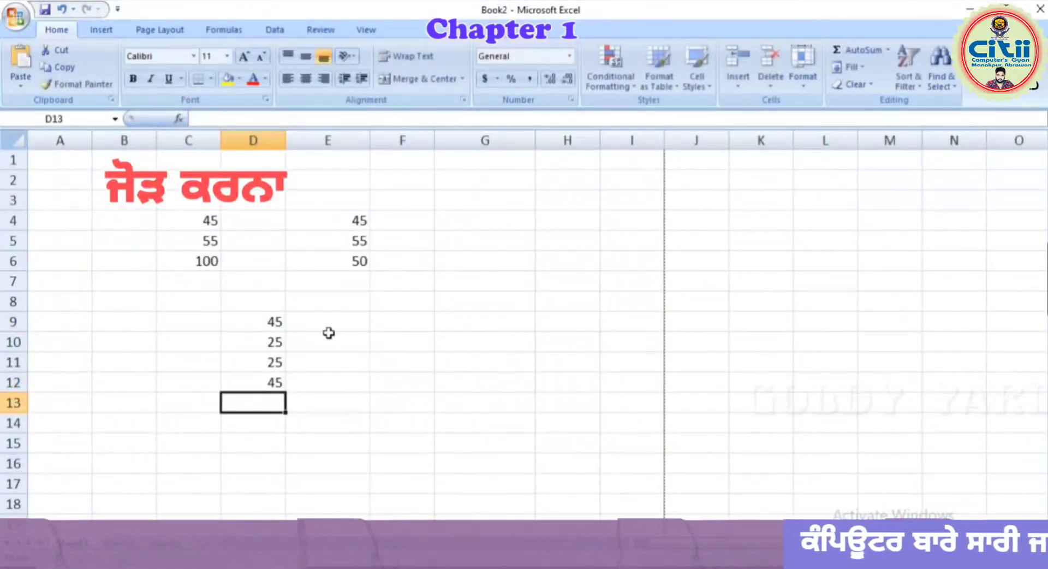
Total D9:D12 in D13 with =SUM(D9:D12), giving 140.
{"action": "left_click_drag", "start_coordinate": [275, 322], "coordinate": [276, 398]}
{"action": "left_click", "coordinate": [277, 403]}
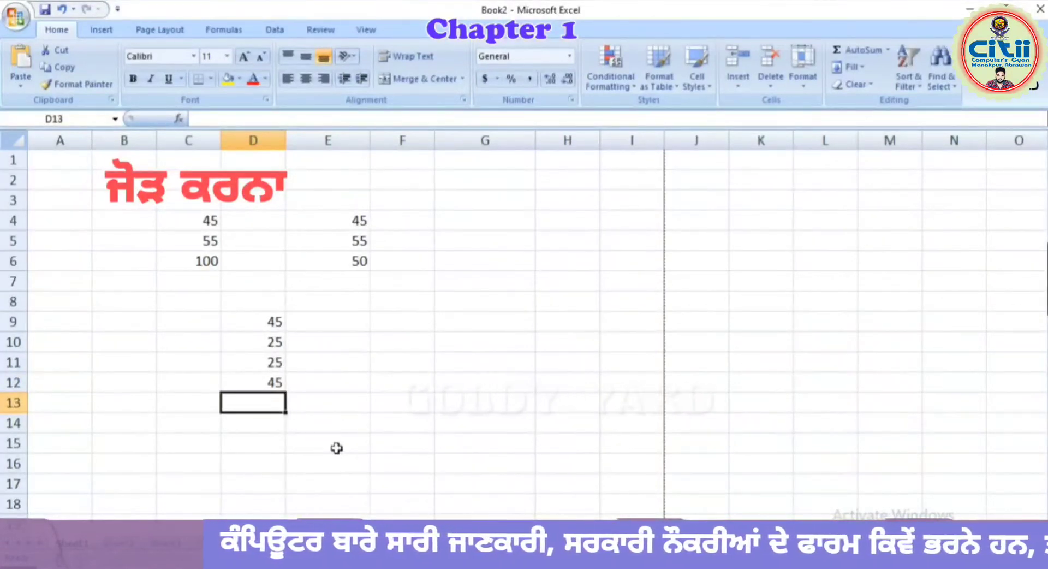
{"action": "type", "text": "="}
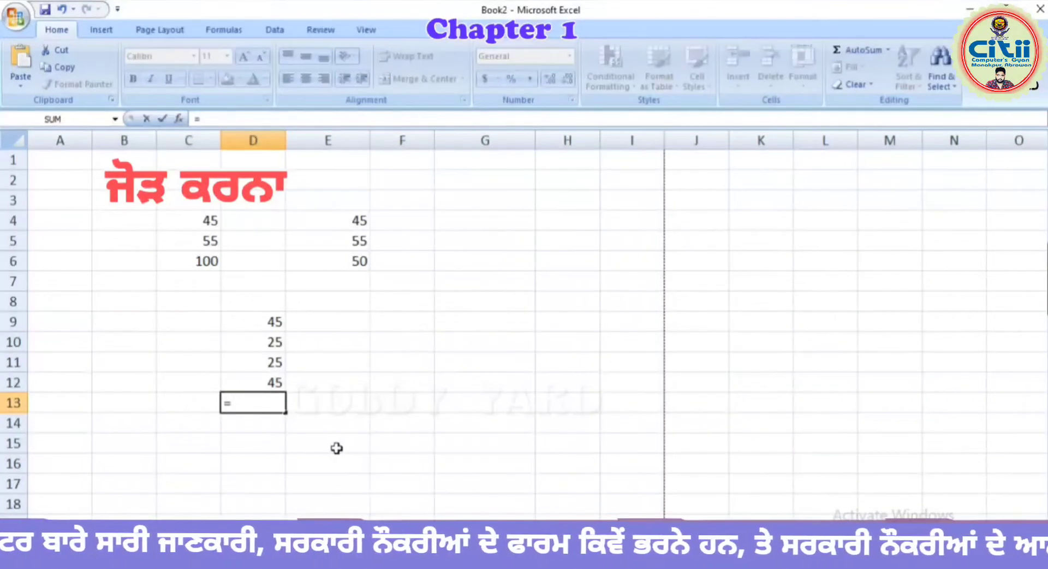
{"action": "type", "text": "sum("}
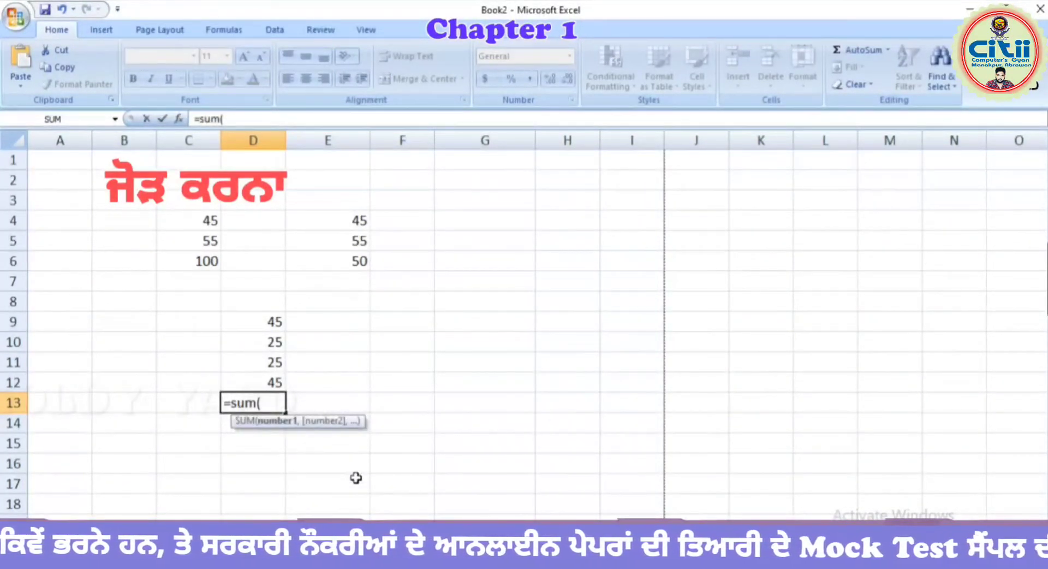
{"action": "type", "text": "d"}
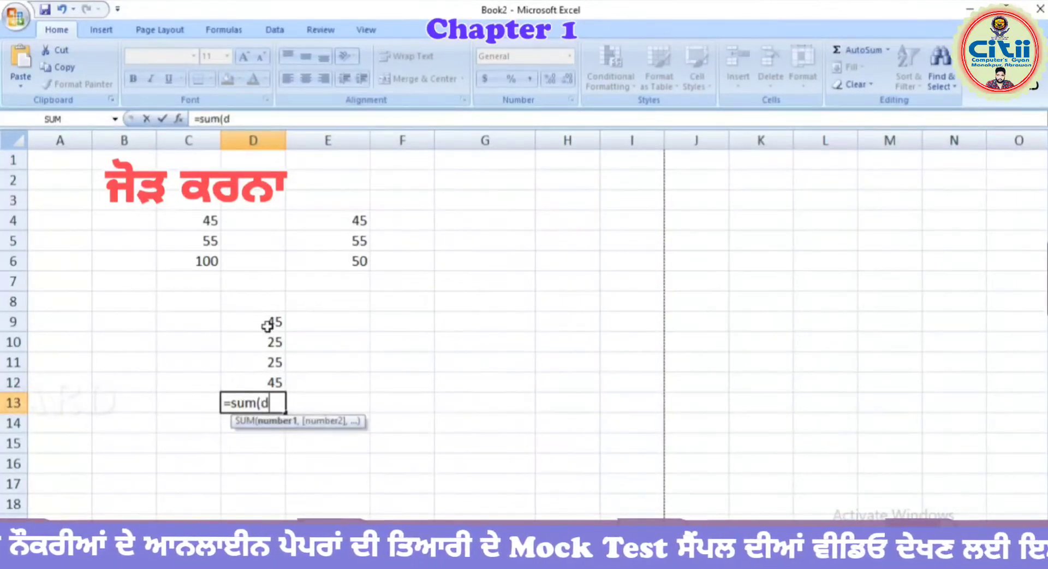
{"action": "type", "text": "9:"}
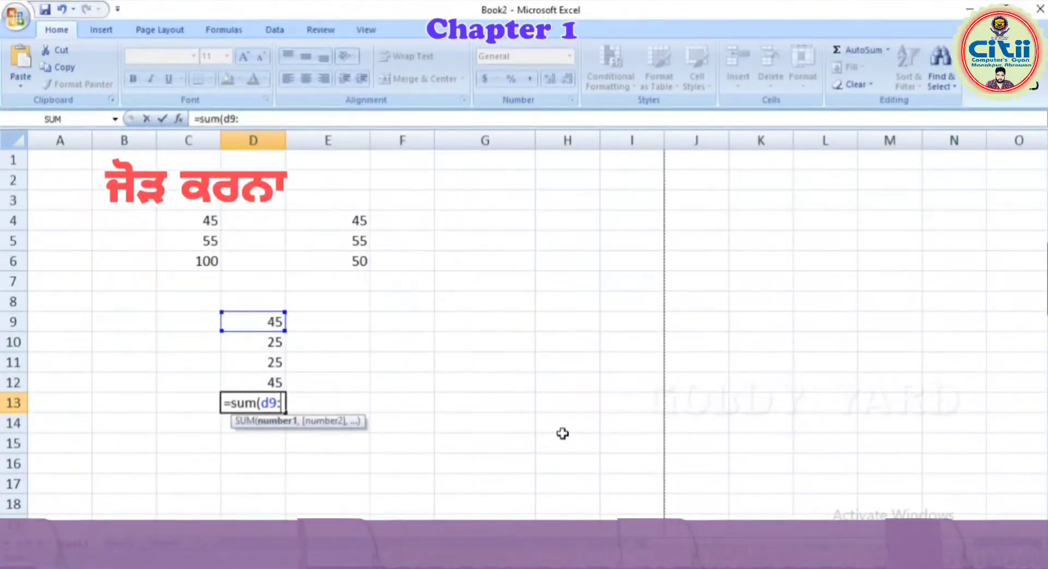
{"action": "left_click", "coordinate": [273, 382]}
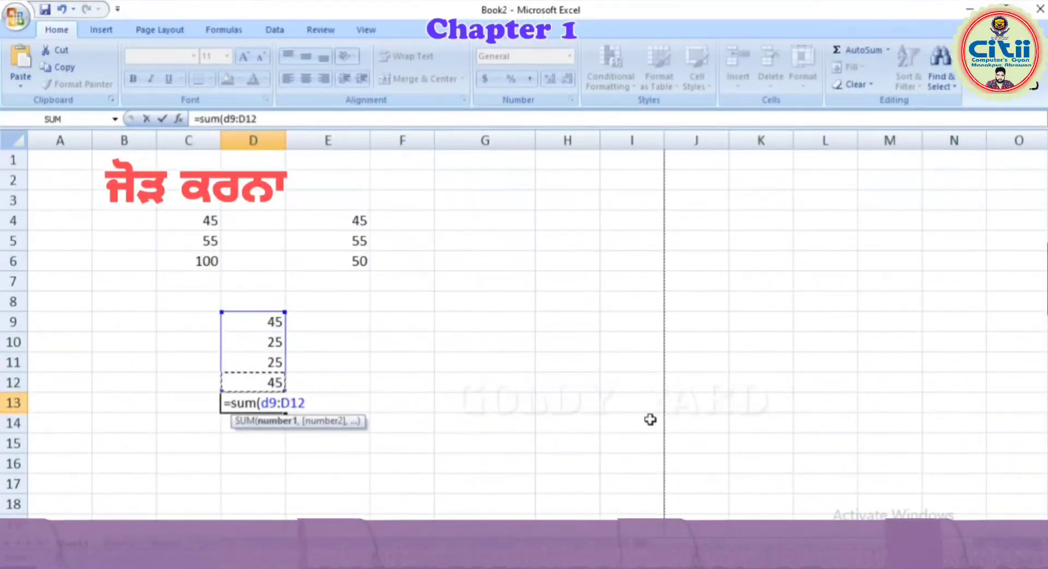
{"action": "type", "text": ")"}
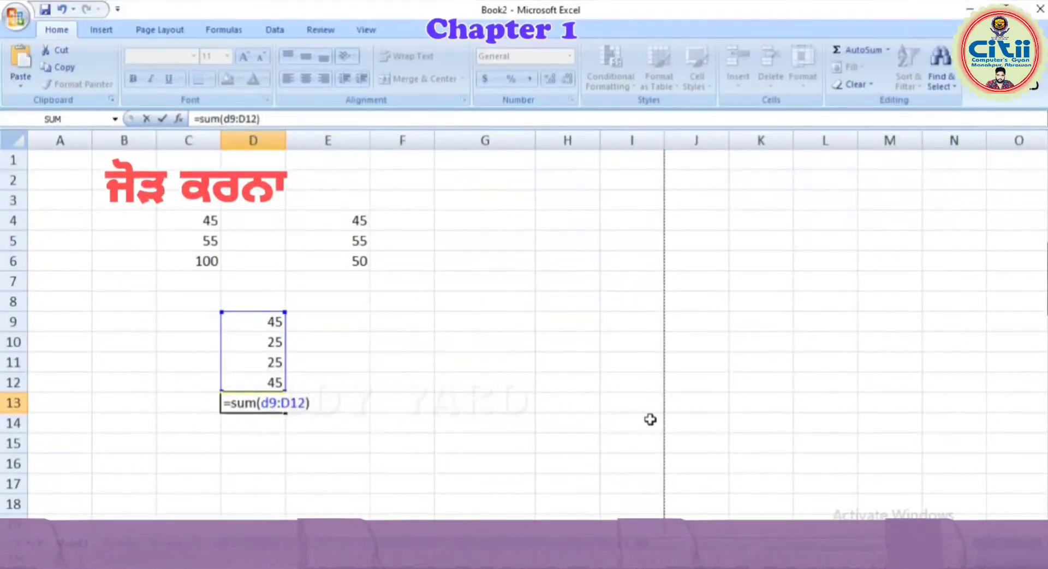
{"action": "key", "text": "Return"}
{"action": "key", "text": "Up"}
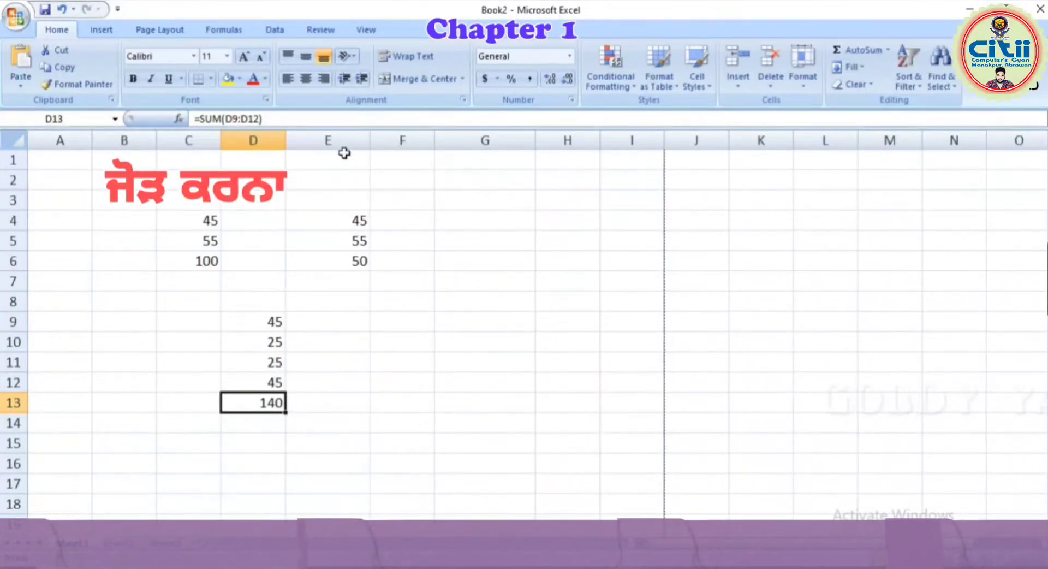
Type 50 in G7, then 50 in A10 and 5 in A11.
{"action": "left_click", "coordinate": [459, 279]}
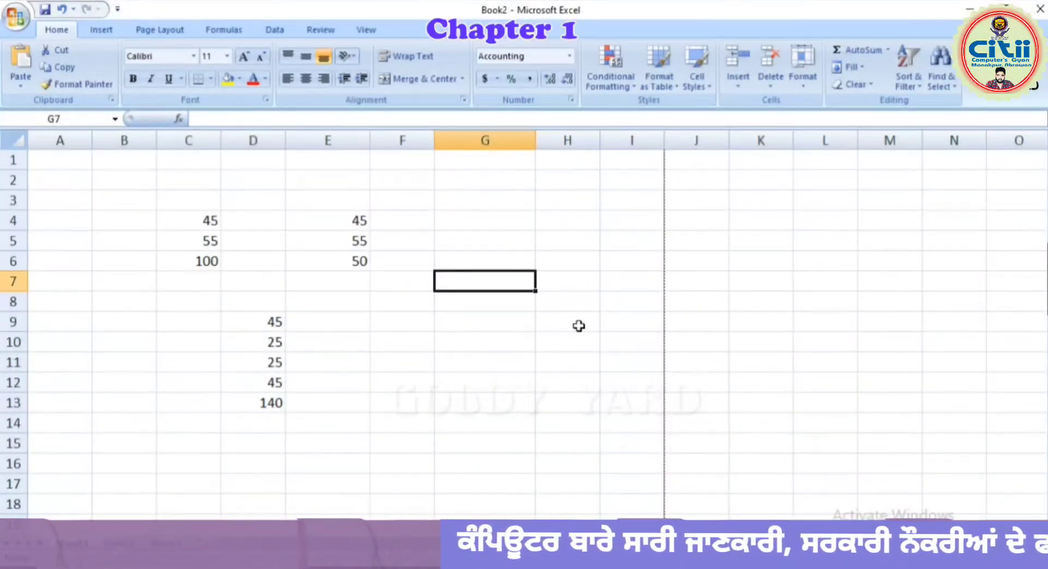
{"action": "type", "text": "50"}
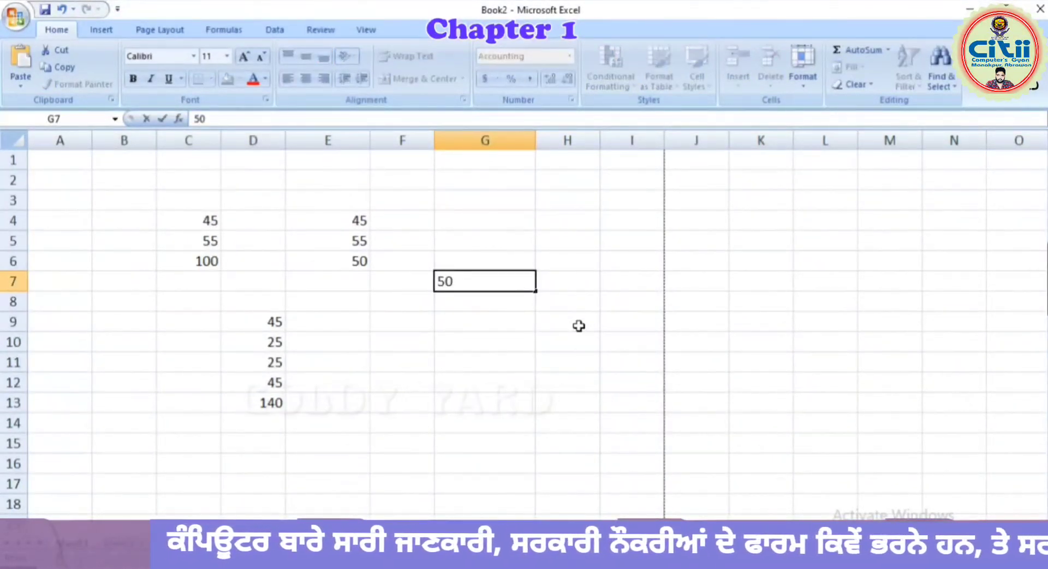
{"action": "key", "text": "Return"}
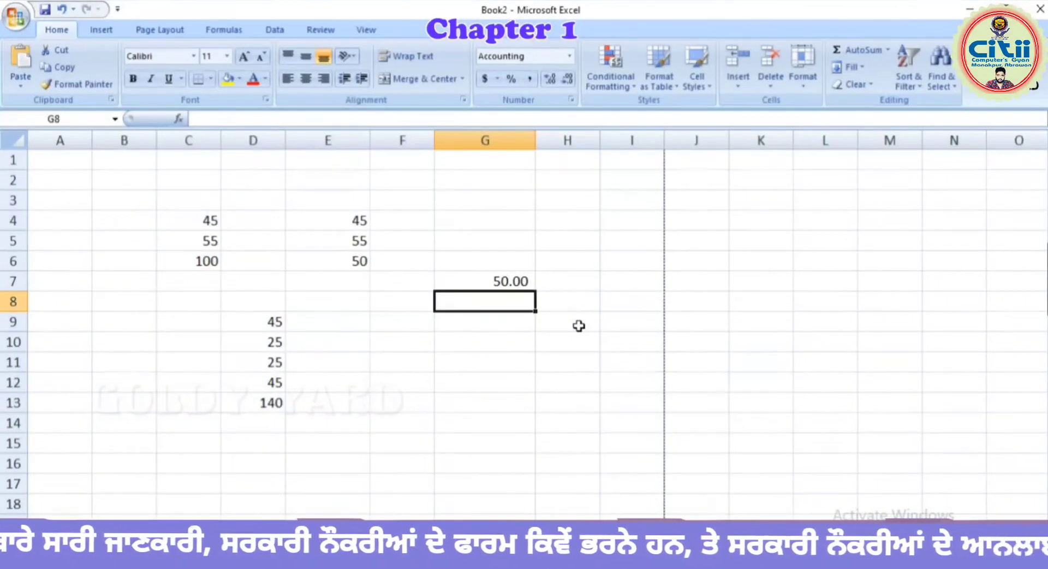
{"action": "left_click", "coordinate": [60, 342]}
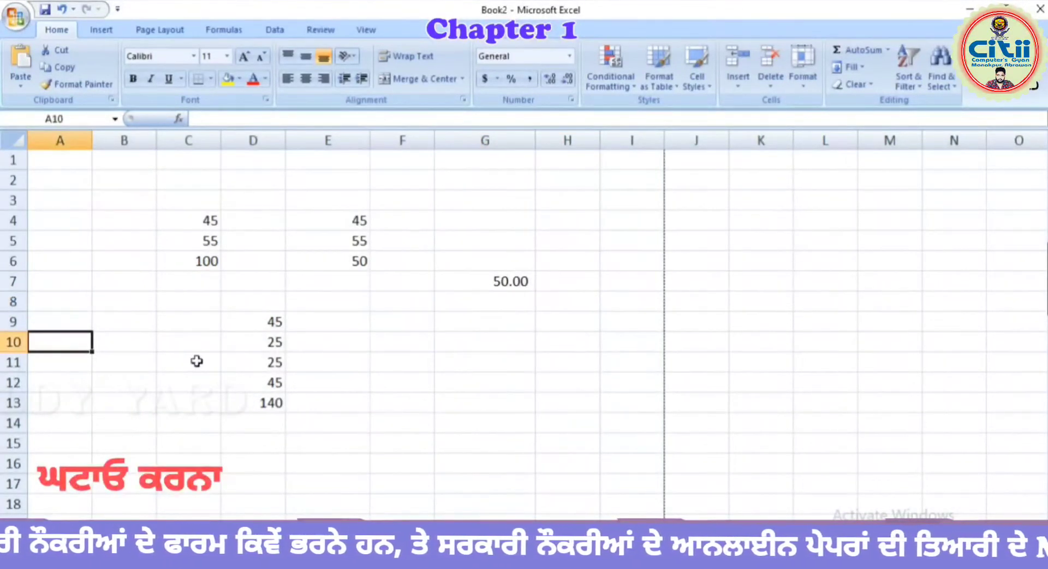
{"action": "type", "text": "50"}
{"action": "key", "text": "Return"}
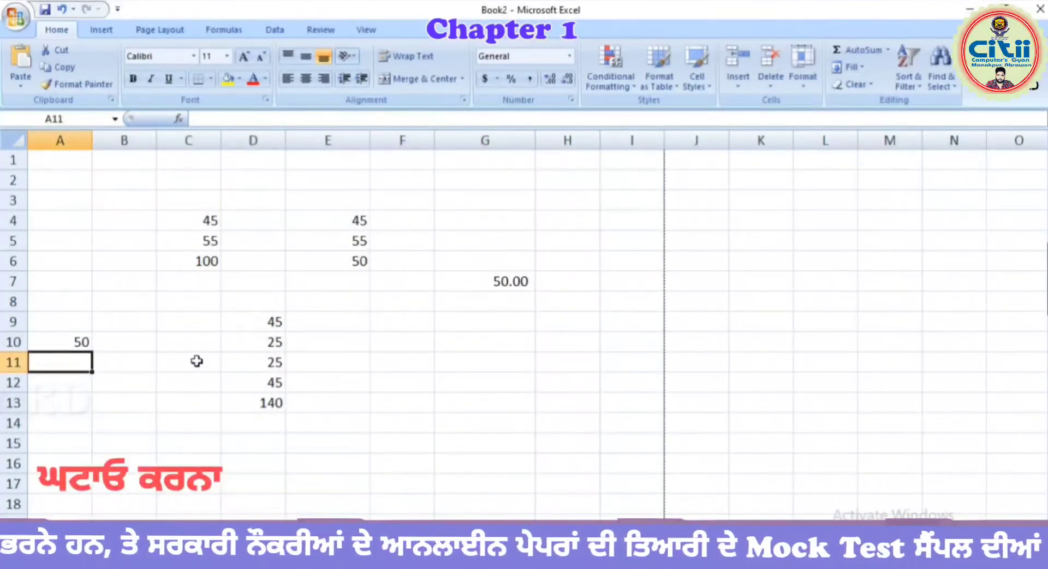
{"action": "type", "text": "5"}
{"action": "key", "text": "Return"}
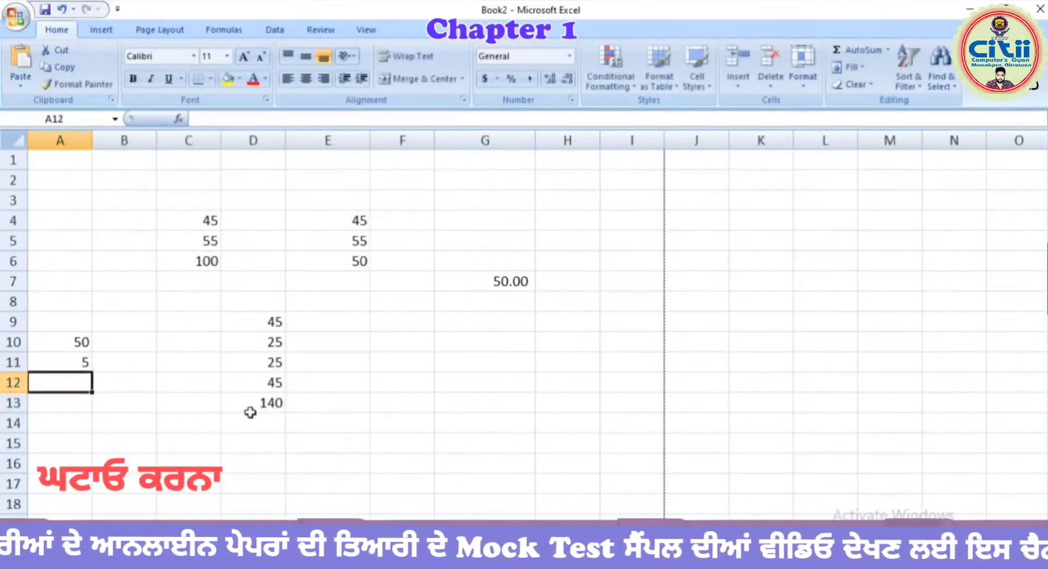
Make A12 subtract A11 from A10 with =a10-A11, showing 45.
{"action": "type", "text": "="}
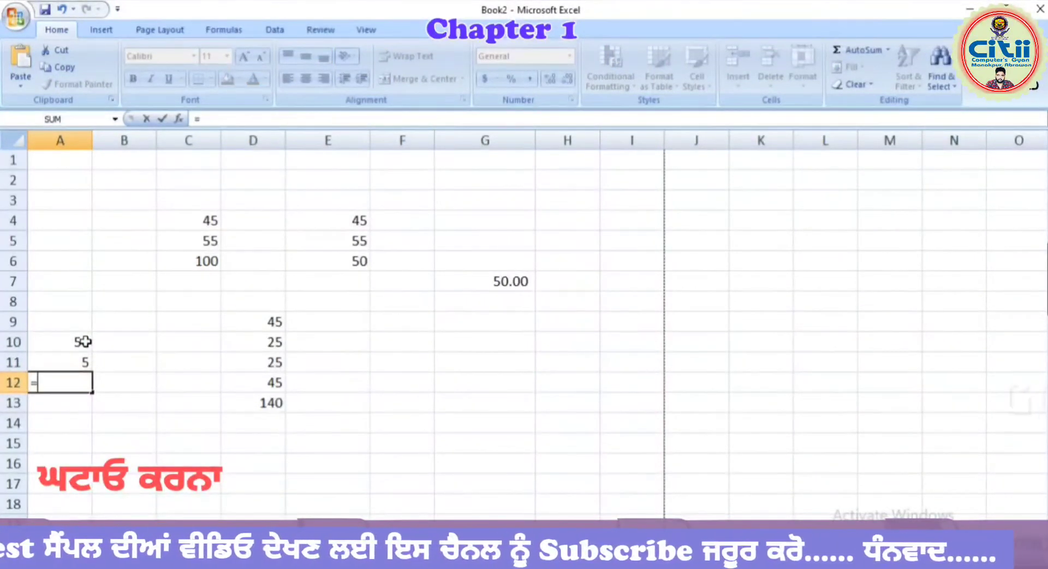
{"action": "type", "text": "a"}
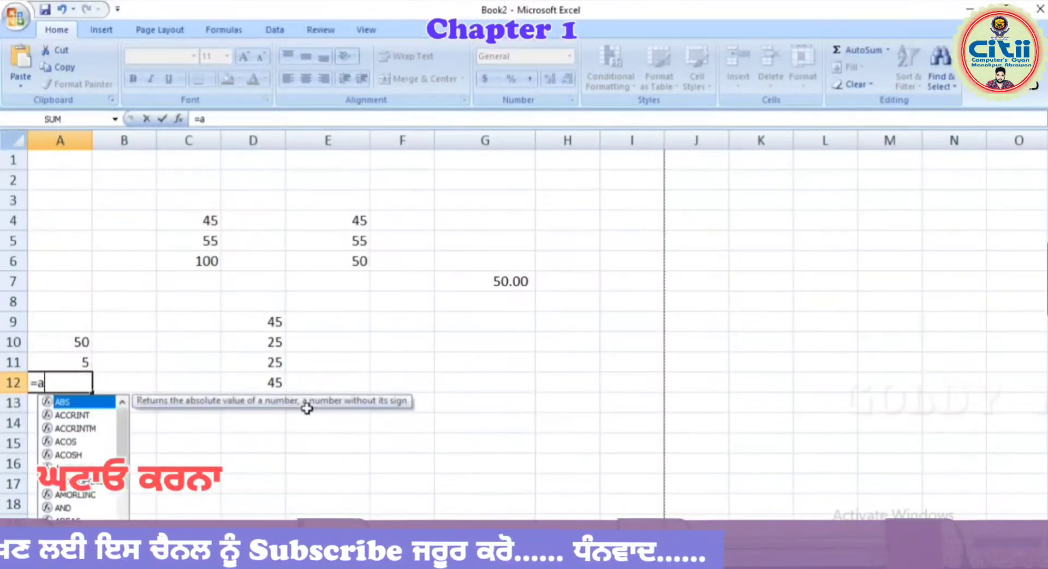
{"action": "type", "text": "10"}
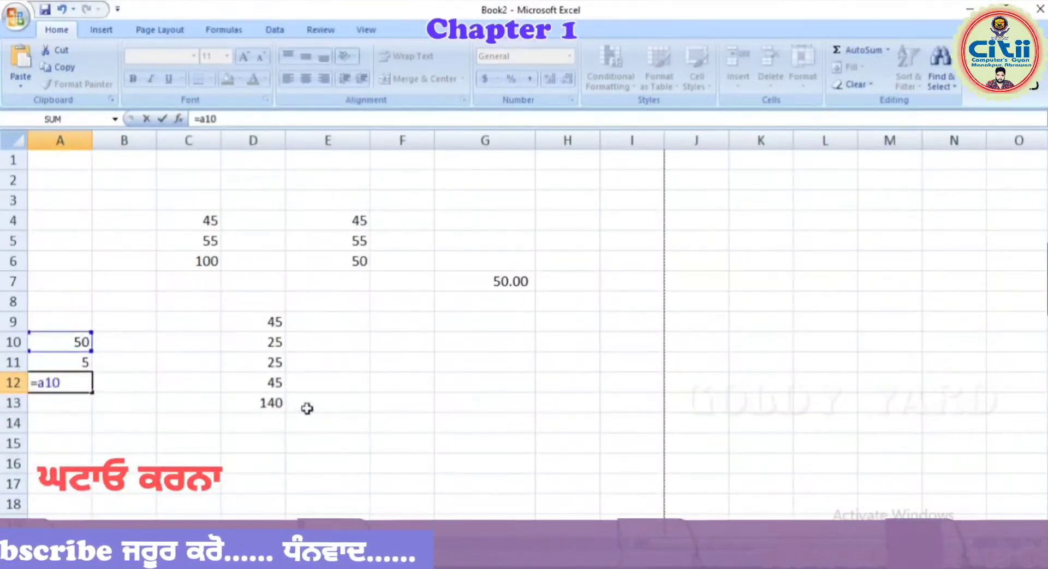
{"action": "type", "text": "-"}
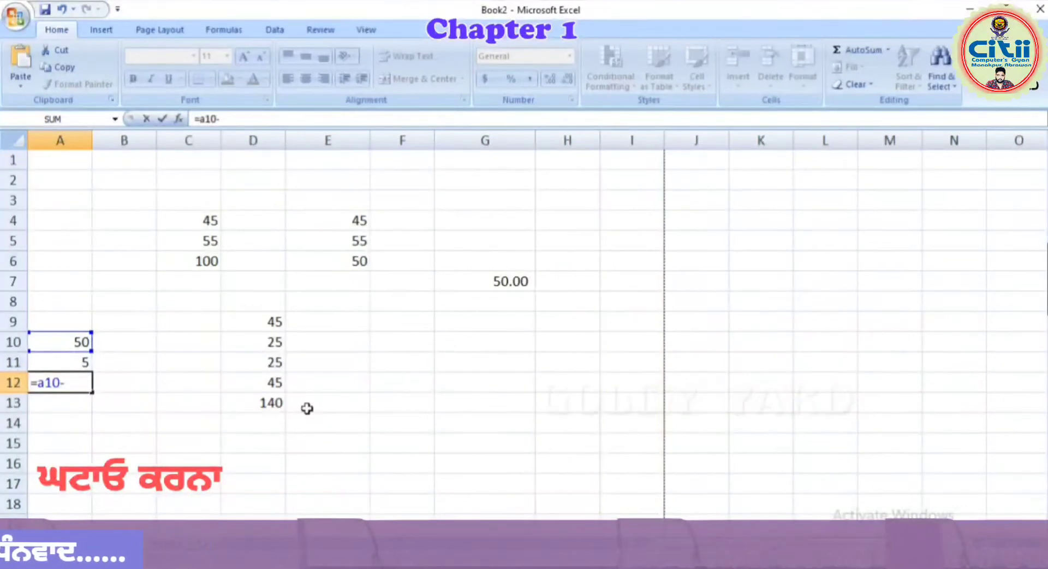
{"action": "left_click", "coordinate": [81, 357]}
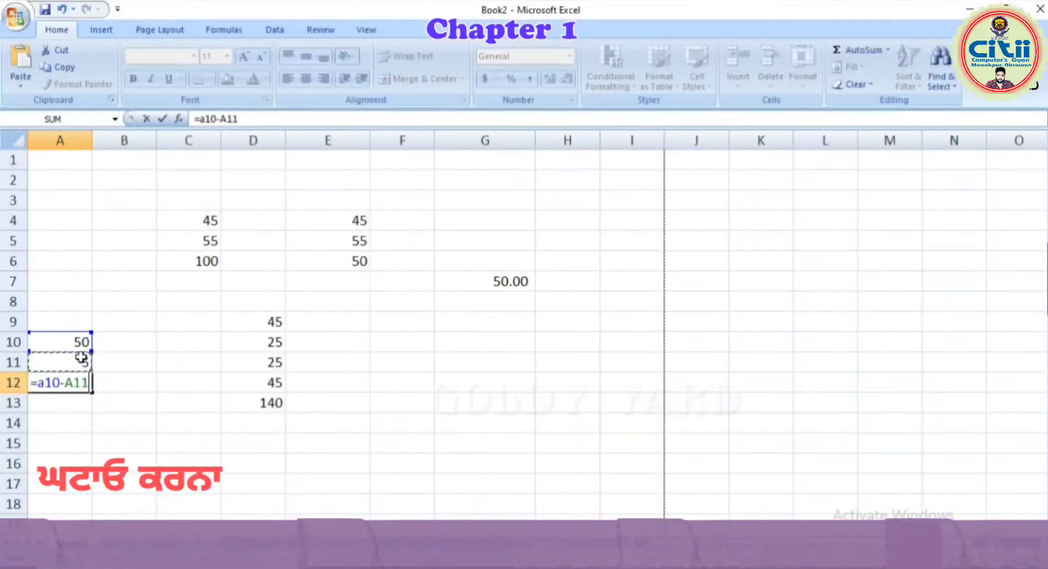
{"action": "key", "text": "Return"}
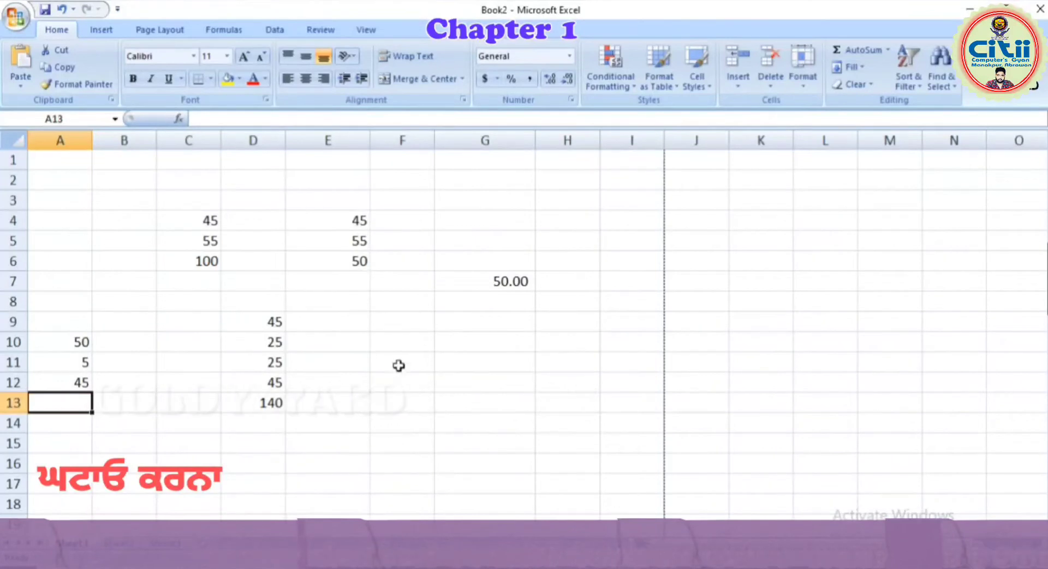
{"action": "left_click", "coordinate": [384, 356]}
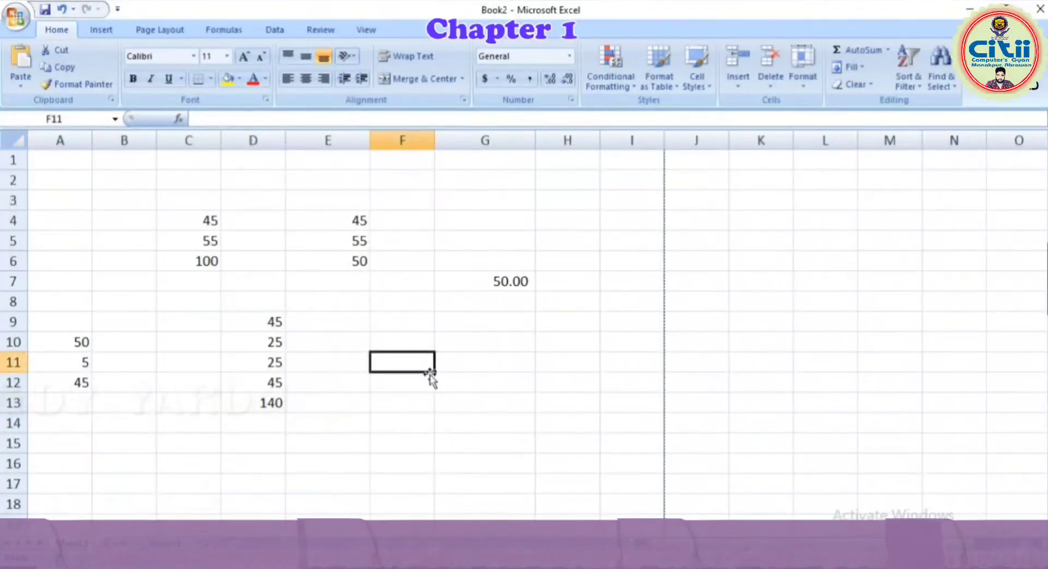
Enter 20 in F11 and 5 in F12, and multiply them in F13 with =F11*F12 to get 100.
{"action": "type", "text": "20"}
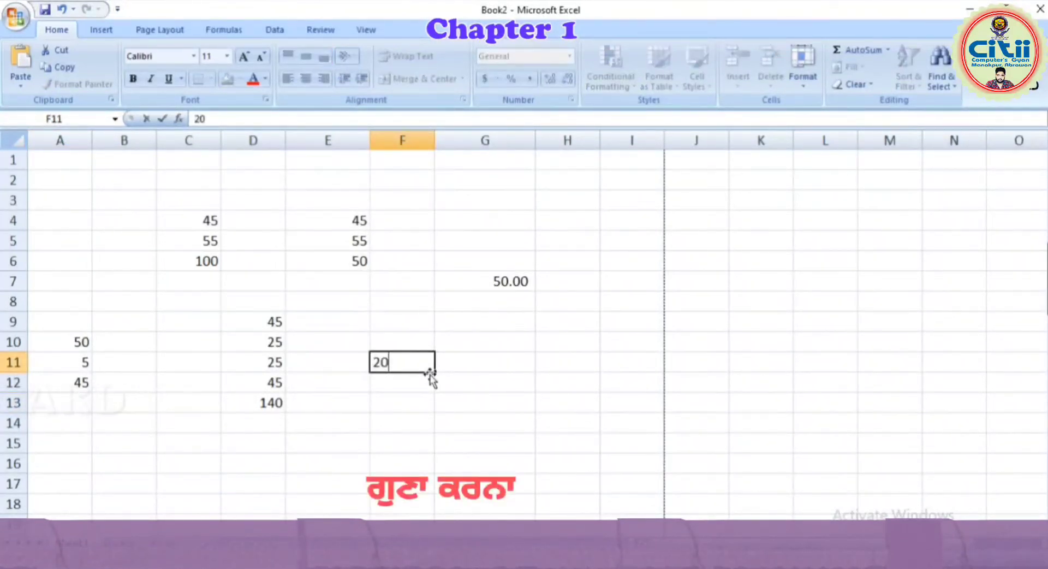
{"action": "key", "text": "Return"}
{"action": "type", "text": "5"}
{"action": "key", "text": "Return"}
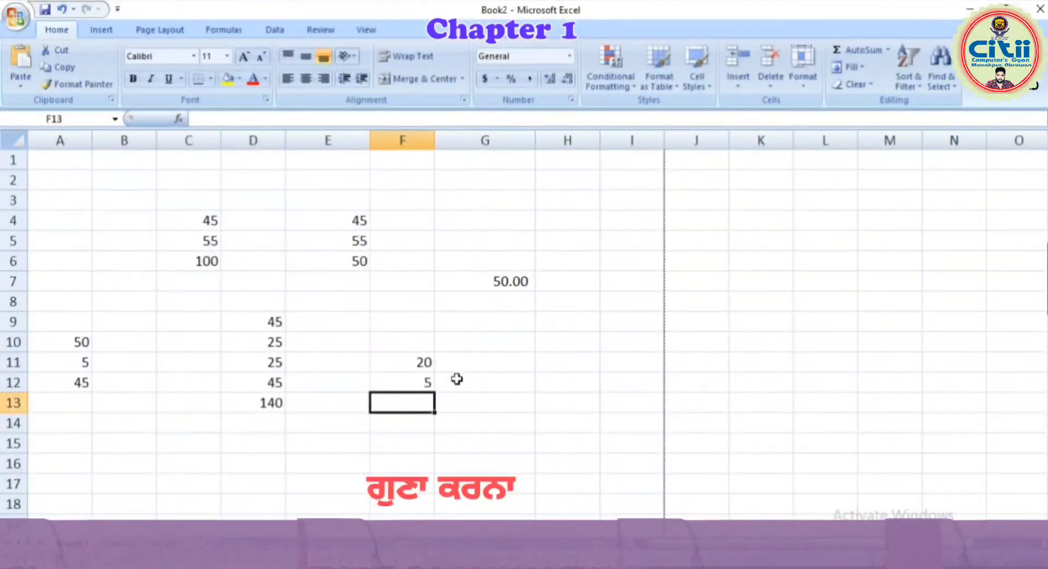
{"action": "type", "text": "="}
{"action": "left_click", "coordinate": [426, 362]}
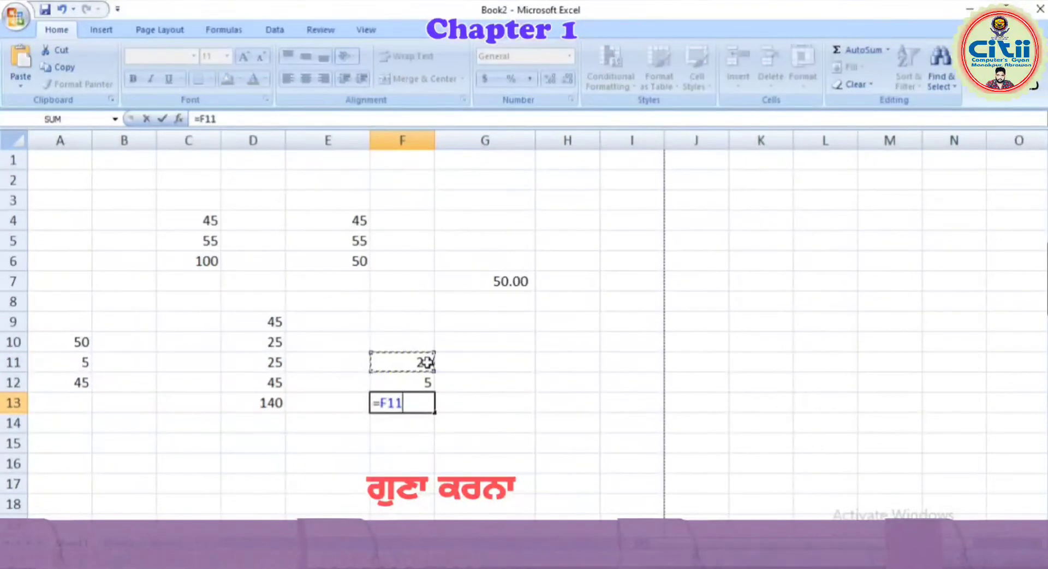
{"action": "type", "text": "*"}
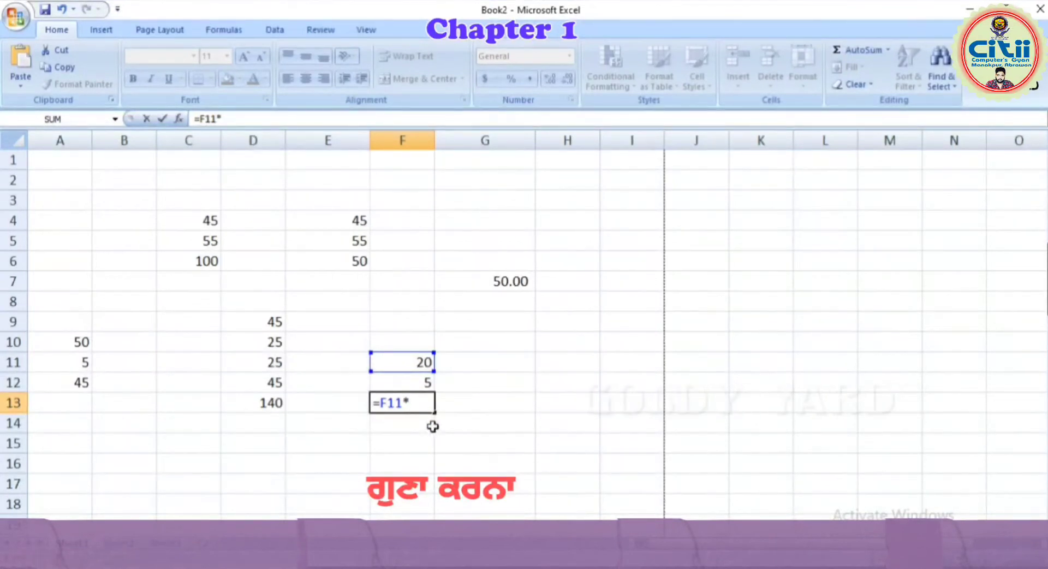
{"action": "key", "text": "Up"}
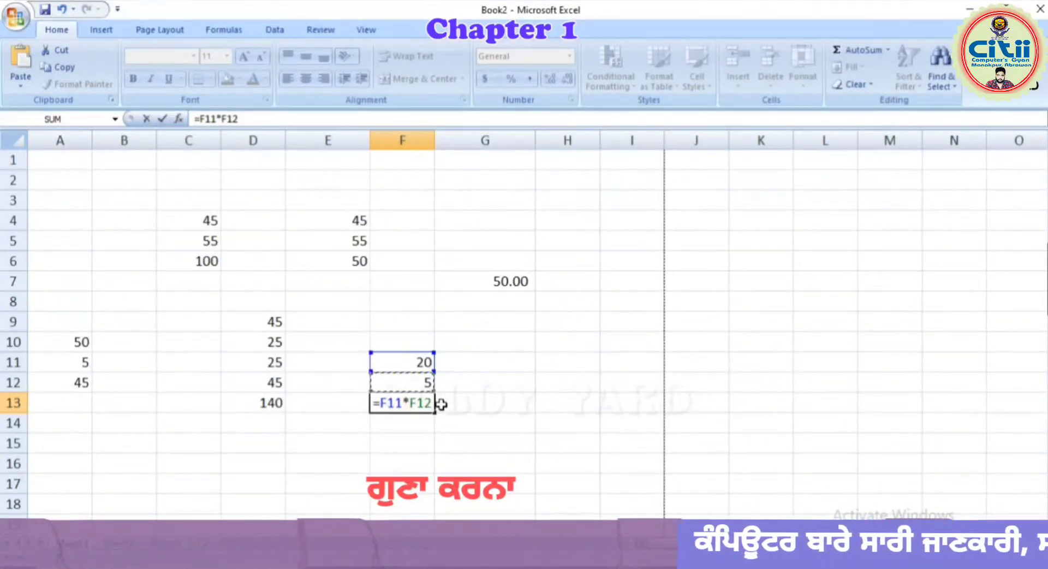
{"action": "key", "text": "Return"}
{"action": "left_click", "coordinate": [425, 403]}
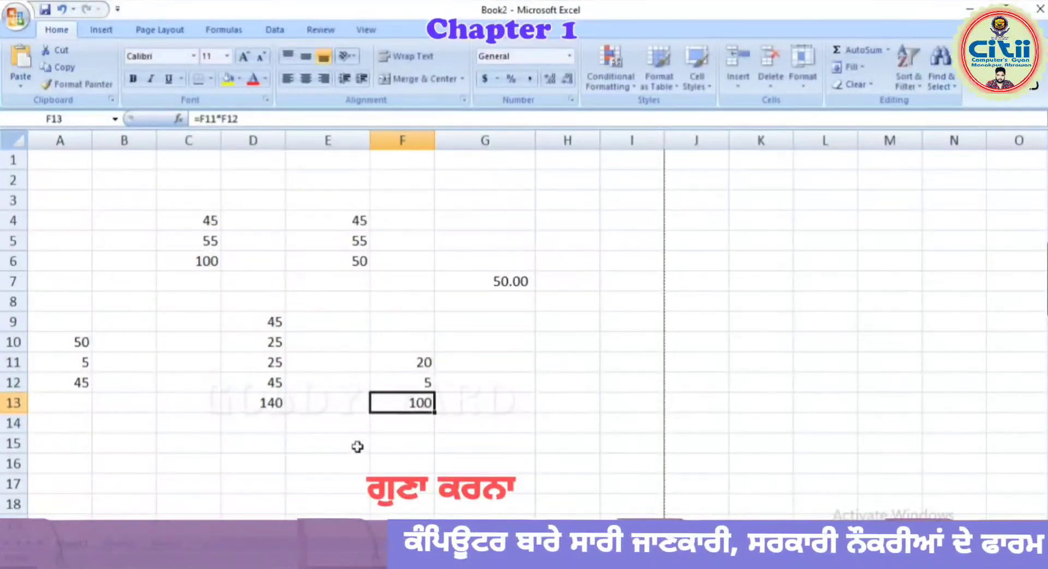
{"action": "left_click", "coordinate": [226, 465]}
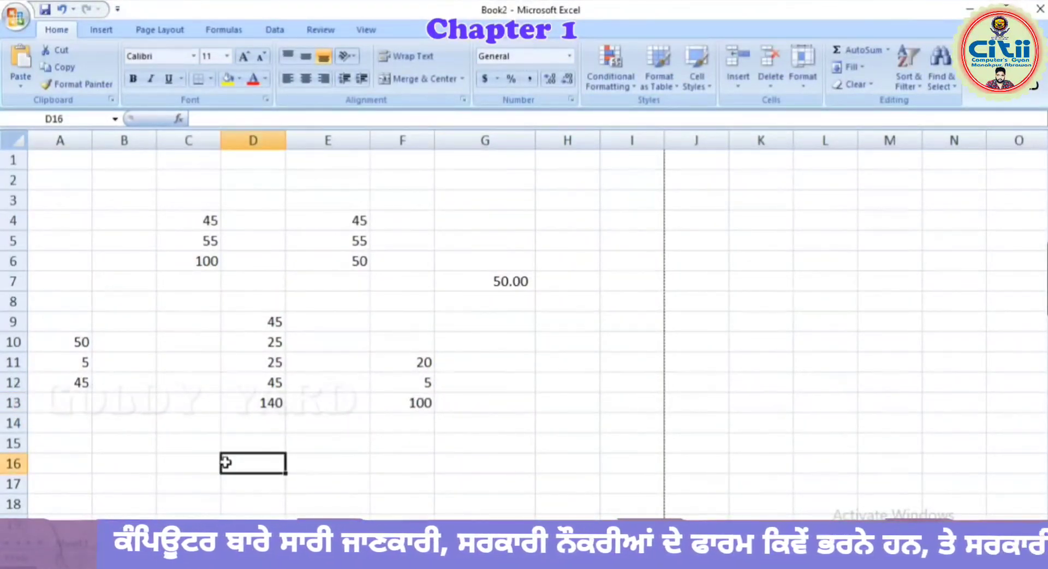
Enter 100 in C16 and 5 in C17, and divide them in C18 with =C16/C17 to get 20.
{"action": "double_click", "coordinate": [226, 465]}
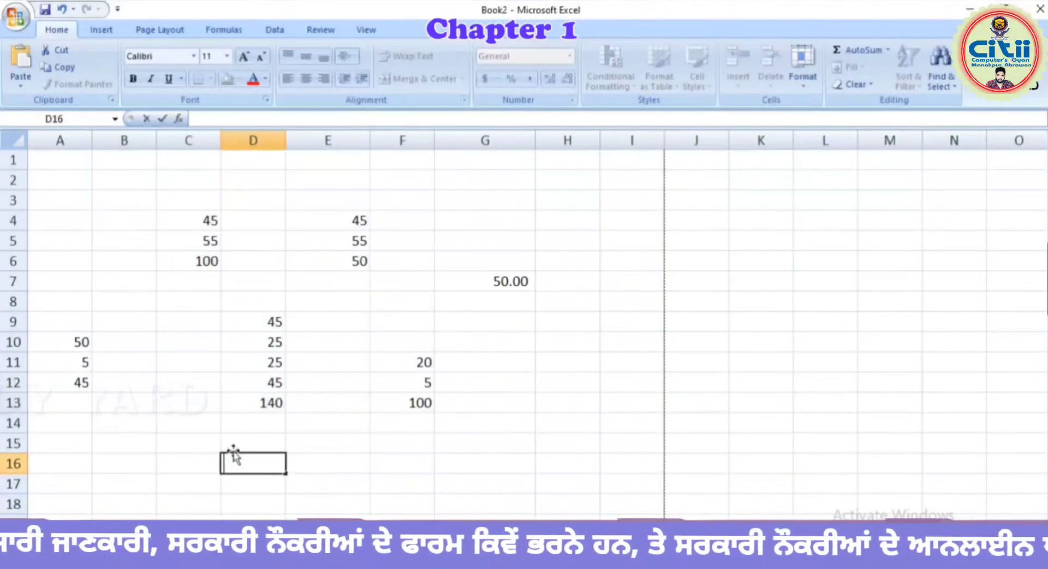
{"action": "left_click", "coordinate": [198, 459]}
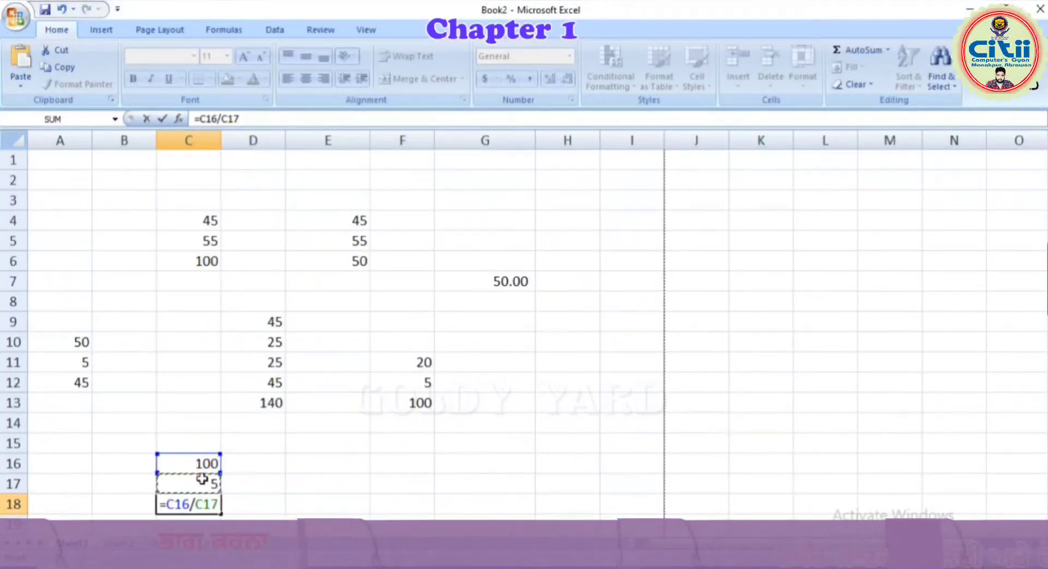
{"action": "key", "text": "ctrl+Return"}
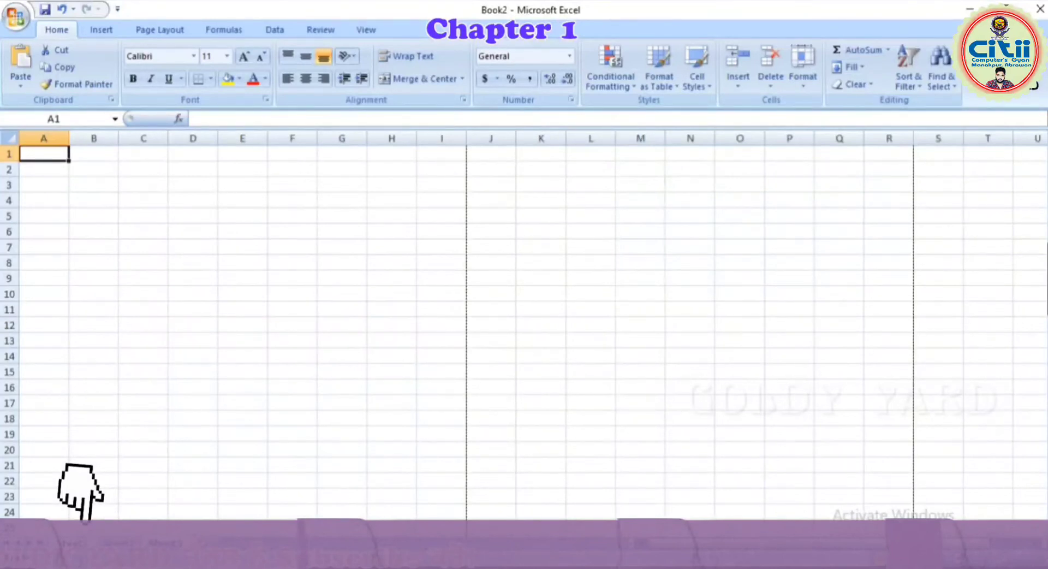
{"action": "key", "text": "ctrl+Page_Up"}
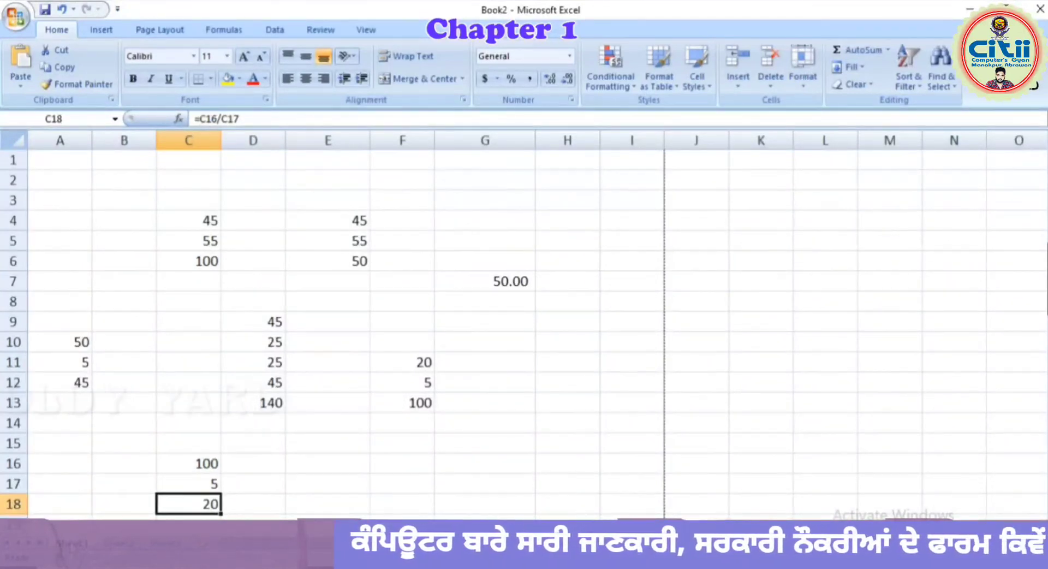
{"action": "right_click", "coordinate": [74, 542]}
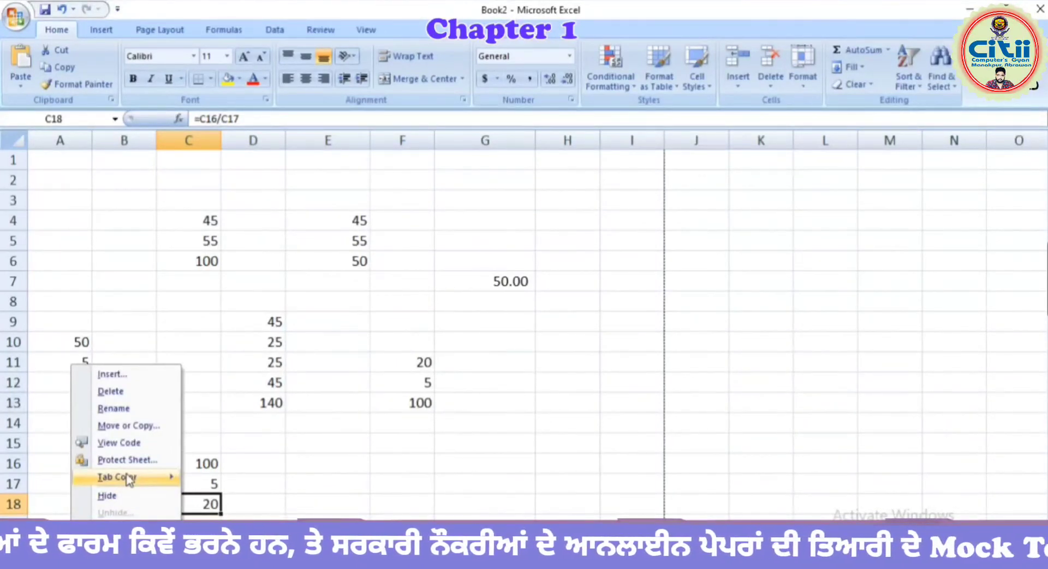
{"action": "left_click", "coordinate": [117, 408]}
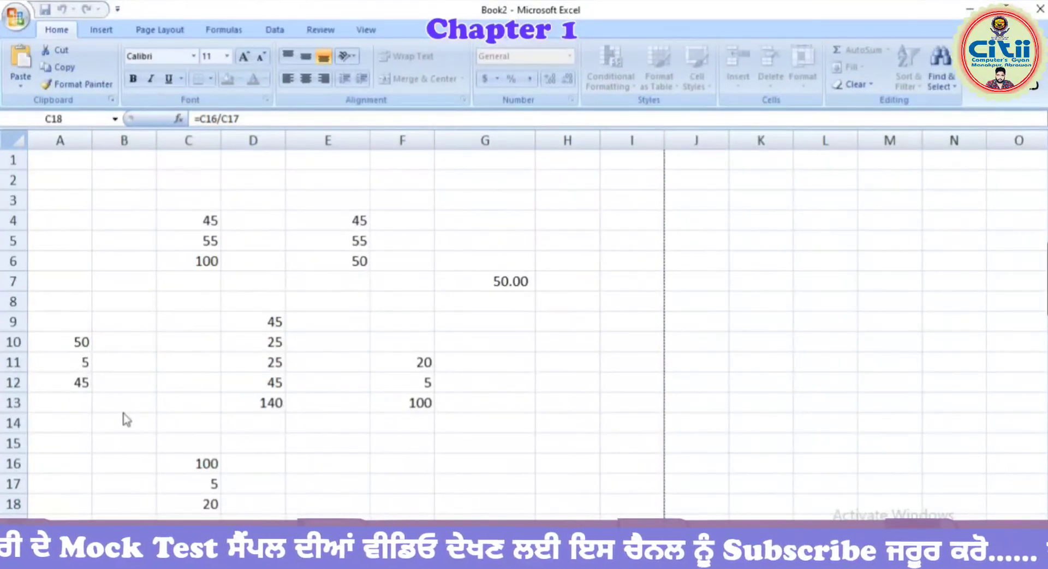
{"action": "right_click", "coordinate": [71, 532]}
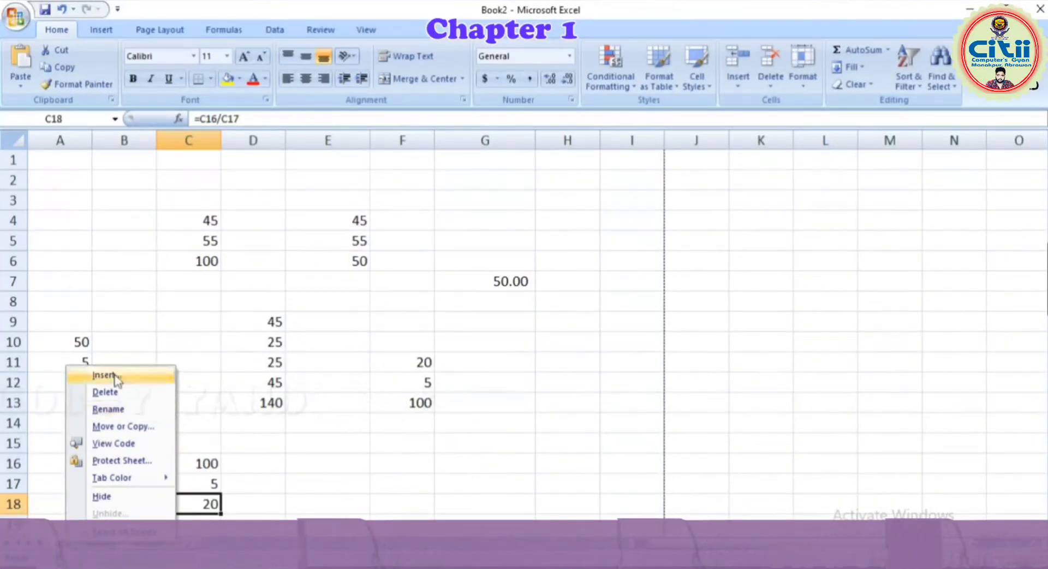
{"action": "mouse_move", "coordinate": [115, 477]}
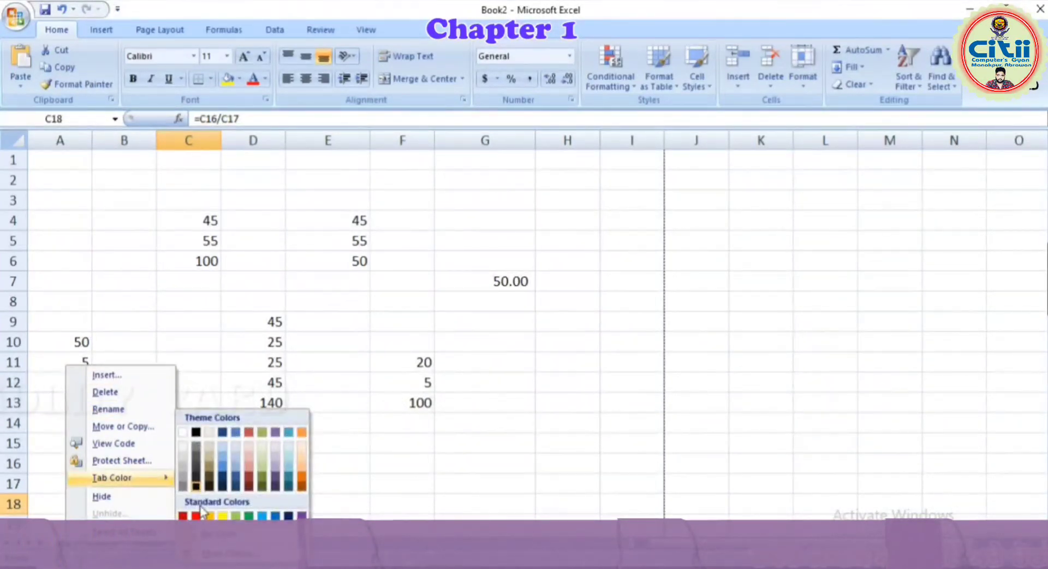
{"action": "left_click", "coordinate": [202, 515]}
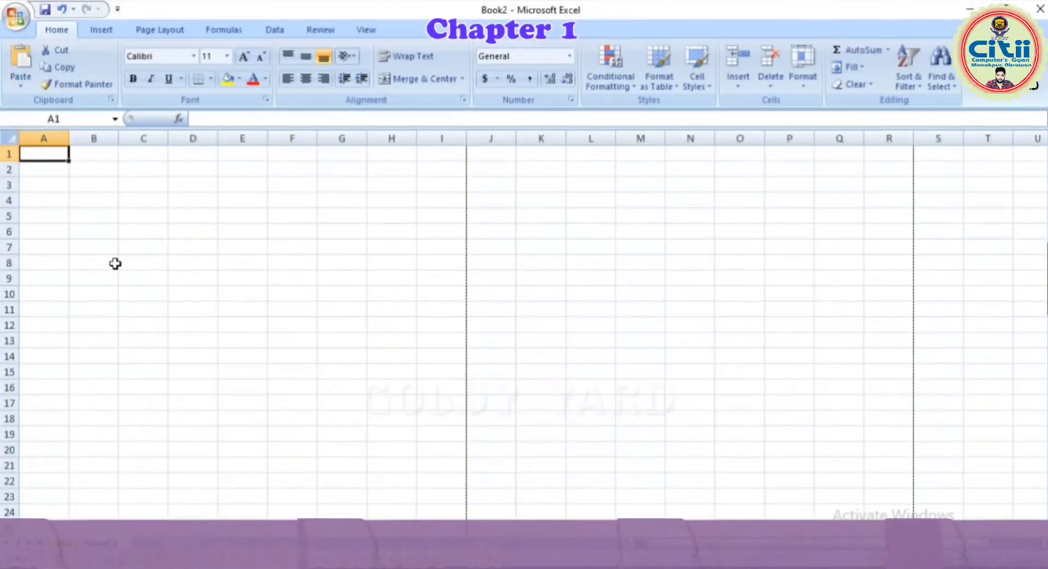
Open the Office file commands with Alt+F and close them again.
{"action": "key", "text": "alt+f"}
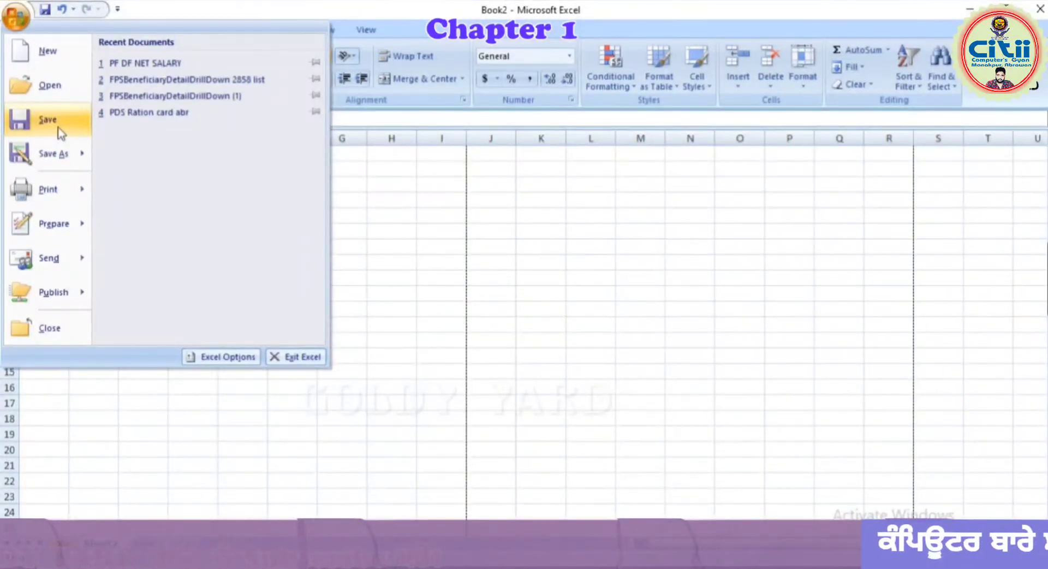
{"action": "key", "text": "Escape"}
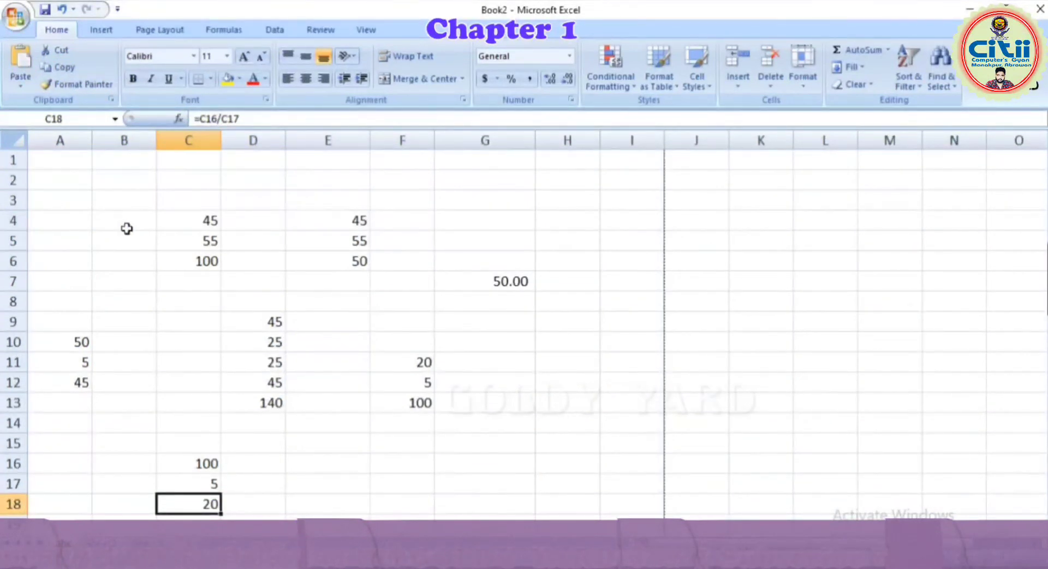
Select A1:G18 and apply All Borders to every cell in the range.
{"action": "left_click", "coordinate": [127, 235]}
{"action": "key", "text": "Down"}
{"action": "key", "text": "Down"}
{"action": "key", "text": "Down"}
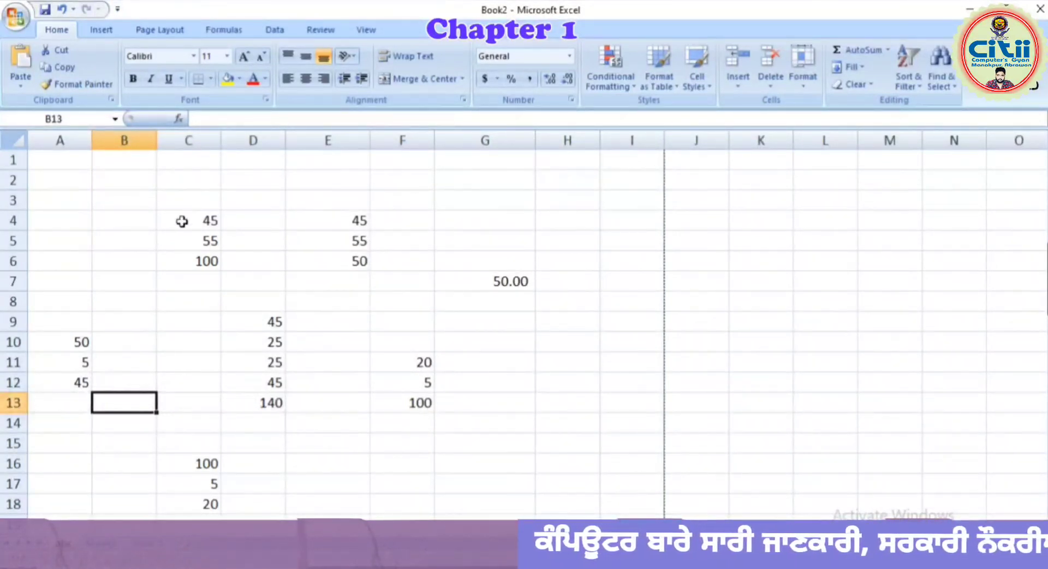
{"action": "left_click_drag", "start_coordinate": [60, 159], "coordinate": [484, 504]}
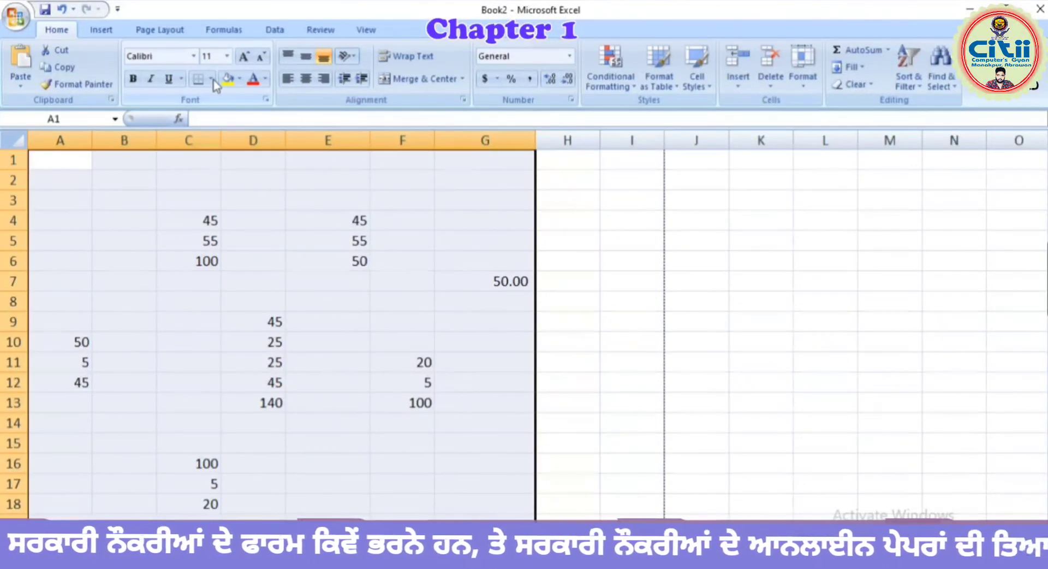
{"action": "left_click", "coordinate": [211, 79]}
Open Print Preview from the Office button's Print menu to view the bordered A1:G18 block on the page.
{"action": "left_click", "coordinate": [229, 164]}
{"action": "left_click", "coordinate": [567, 321]}
{"action": "left_click", "coordinate": [16, 15]}
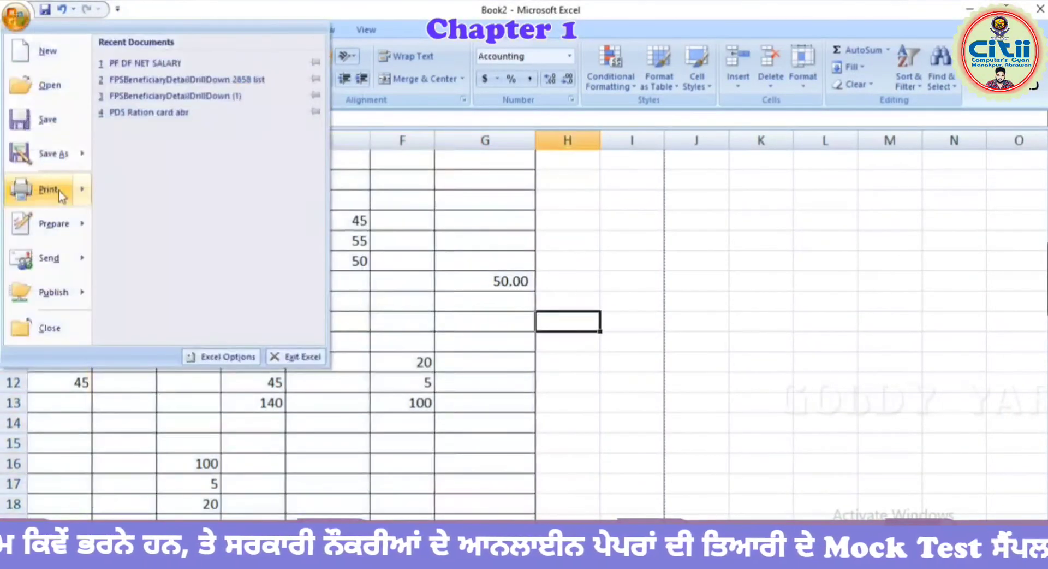
{"action": "mouse_move", "coordinate": [83, 194]}
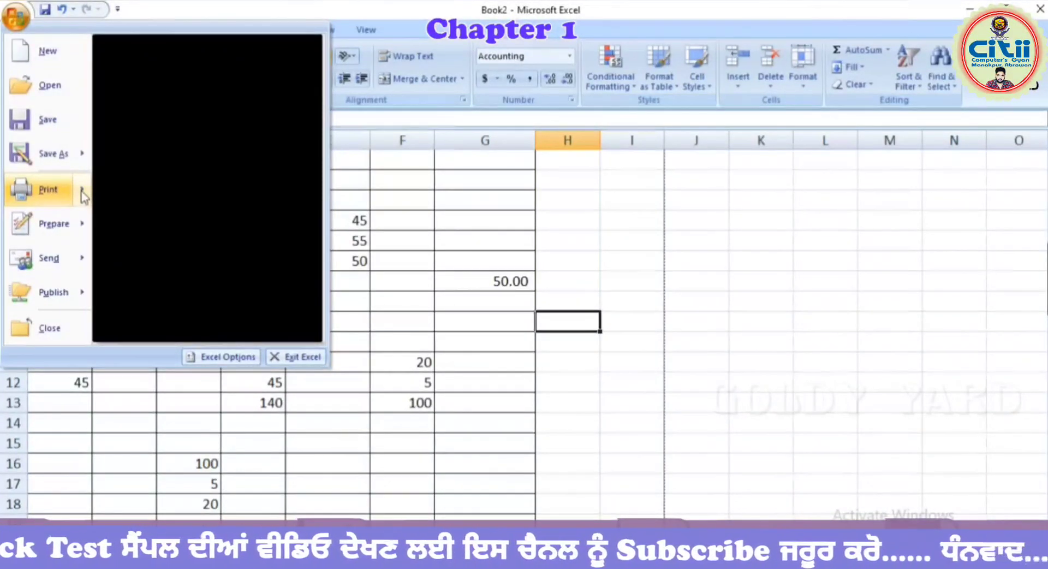
{"action": "mouse_move", "coordinate": [83, 196]}
{"action": "left_click", "coordinate": [153, 164]}
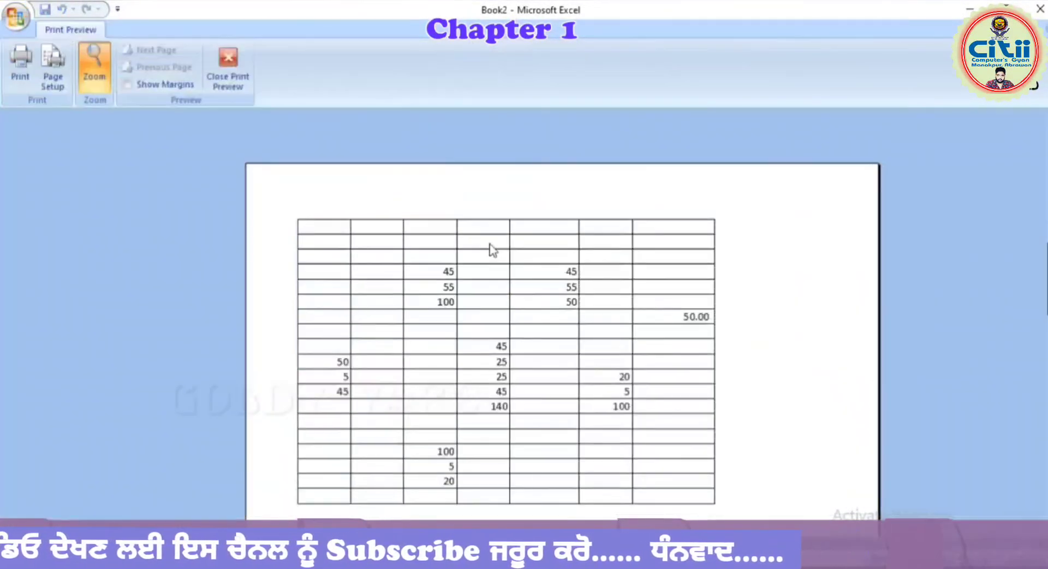